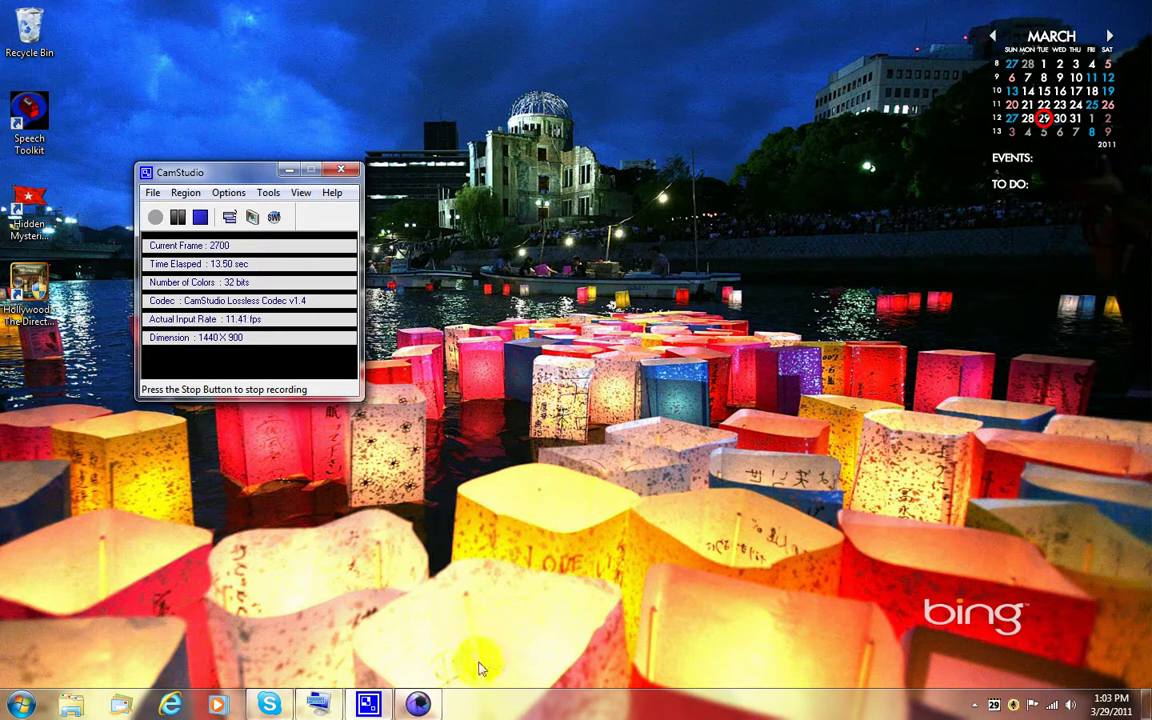
- Bring back the PhotoPlus X4 window showing the cat photo Random 019.JPG
left_click(421, 706)
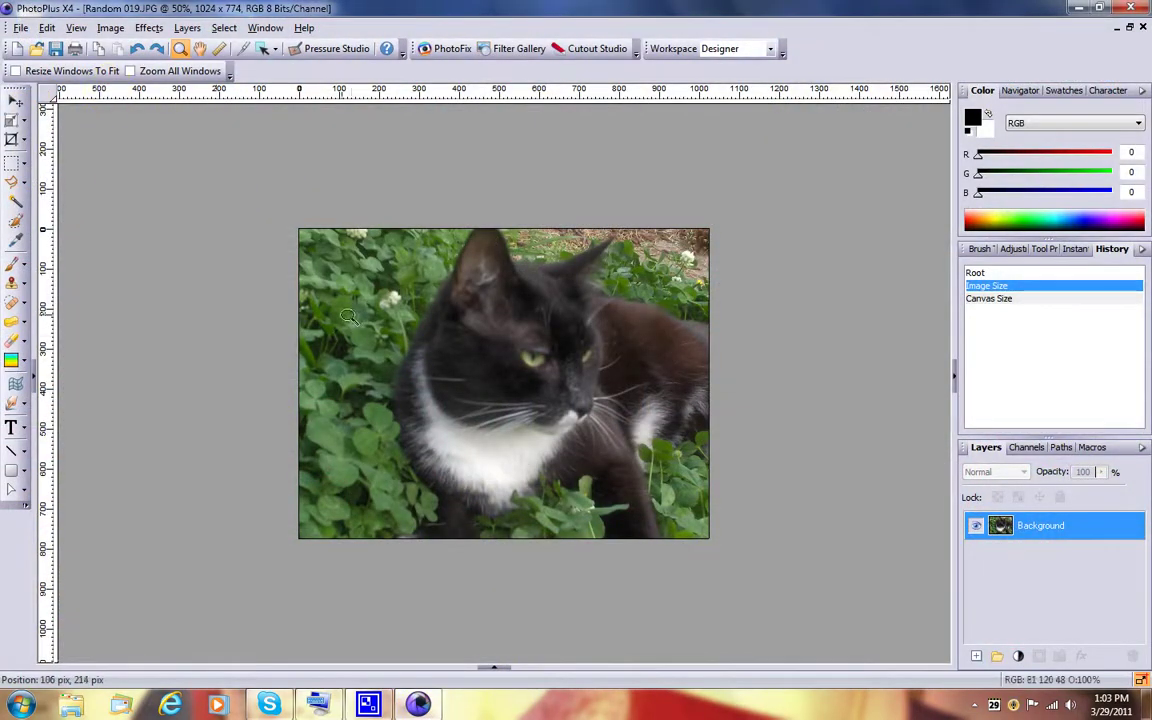
- Enlarge the canvas by a relative 200 px in width and height, giving 1224 × 974
left_click(78, 29)
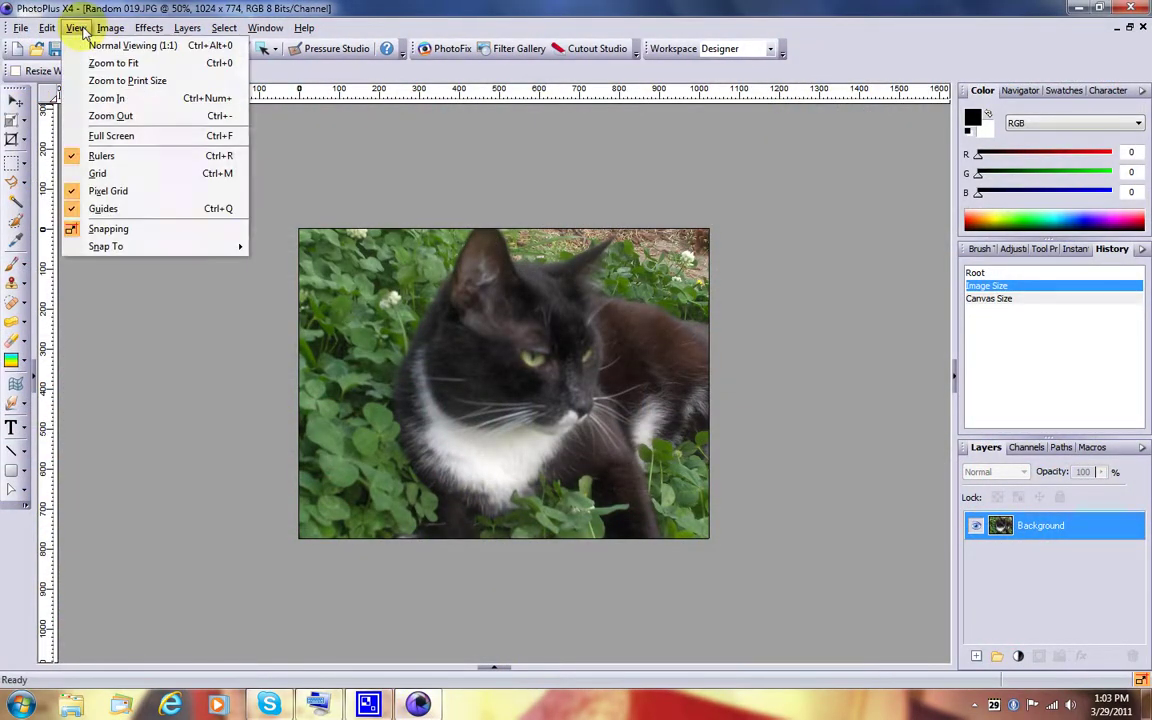
mouse_move(57, 30)
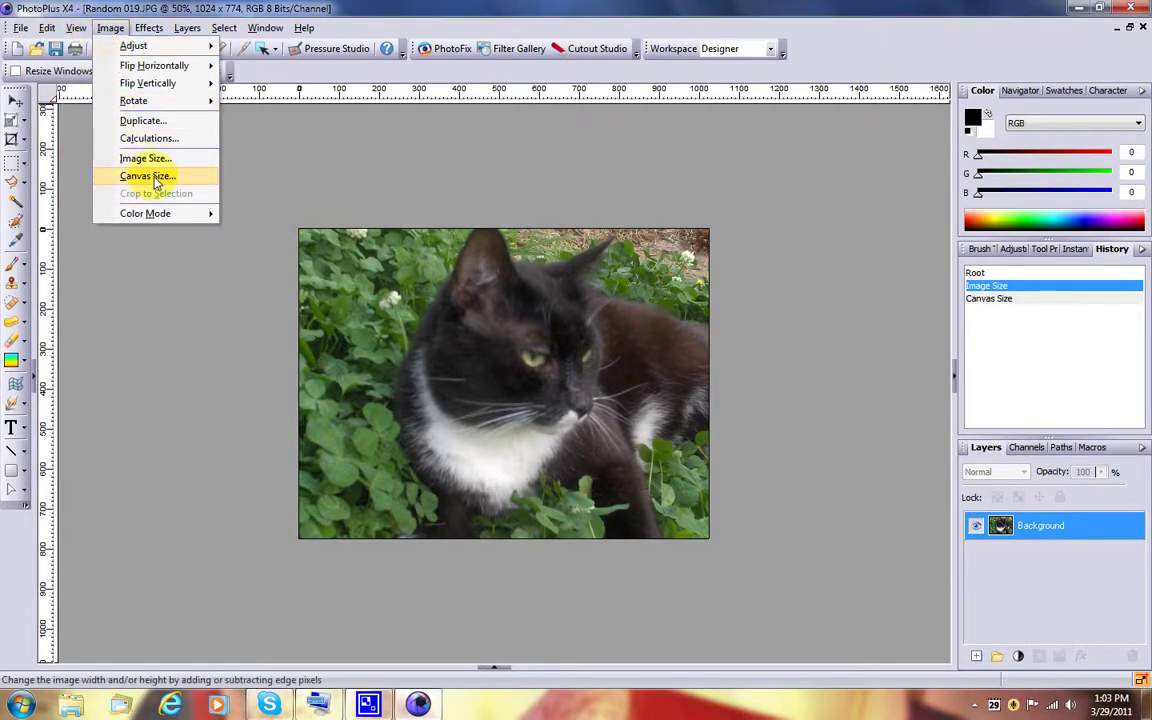
left_click(129, 175)
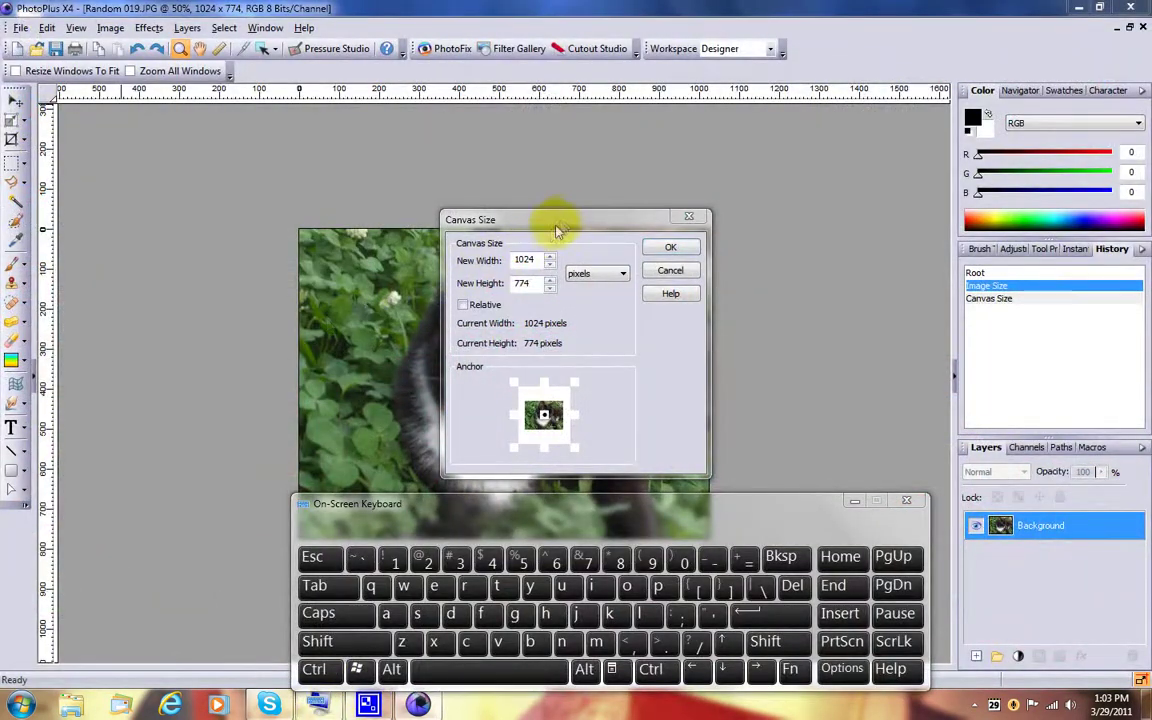
left_click_drag(561, 224, 566, 217)
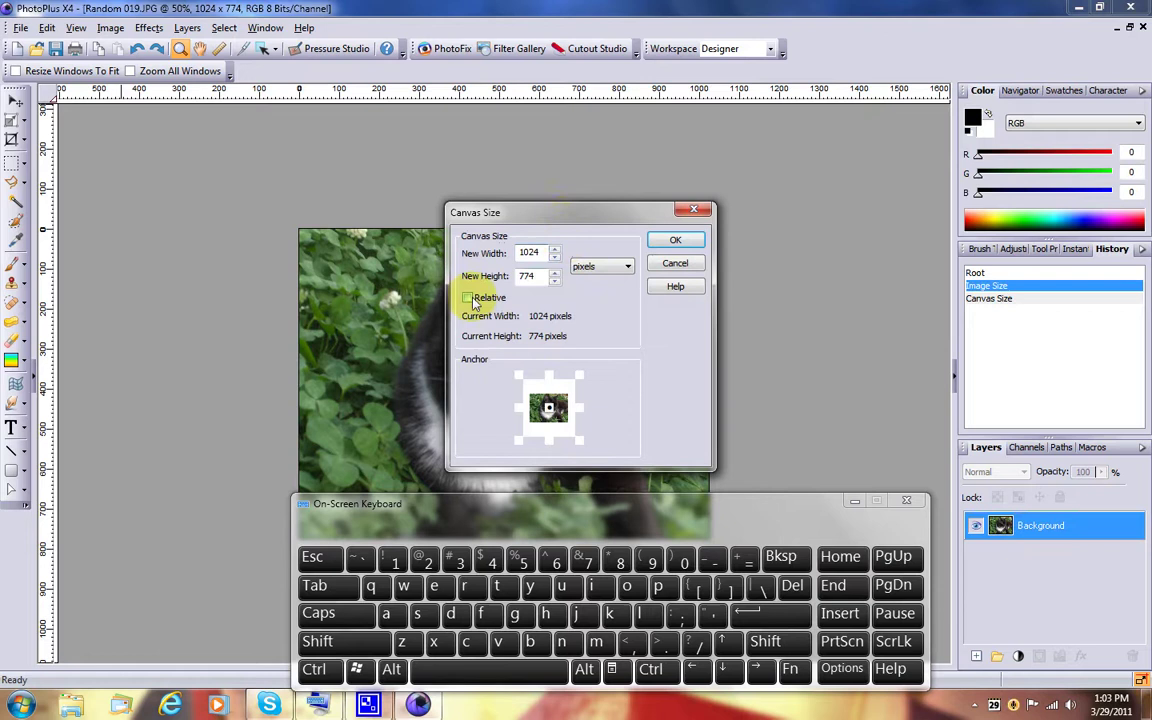
double_click(536, 252)
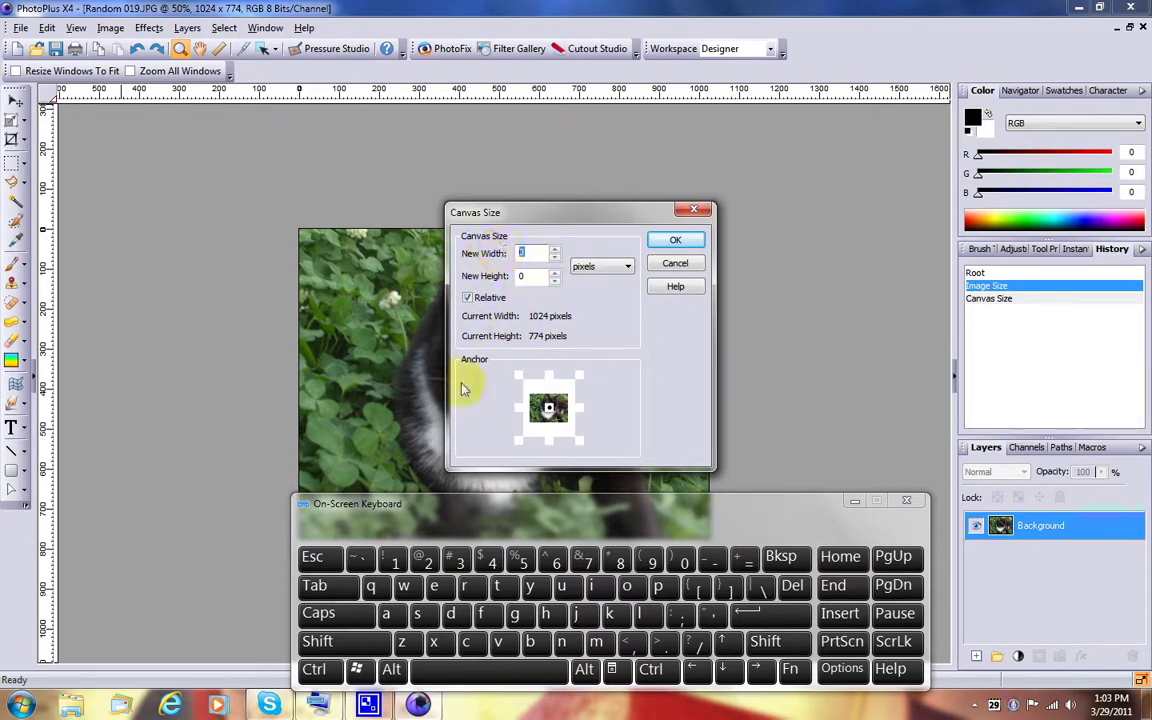
left_click(427, 557)
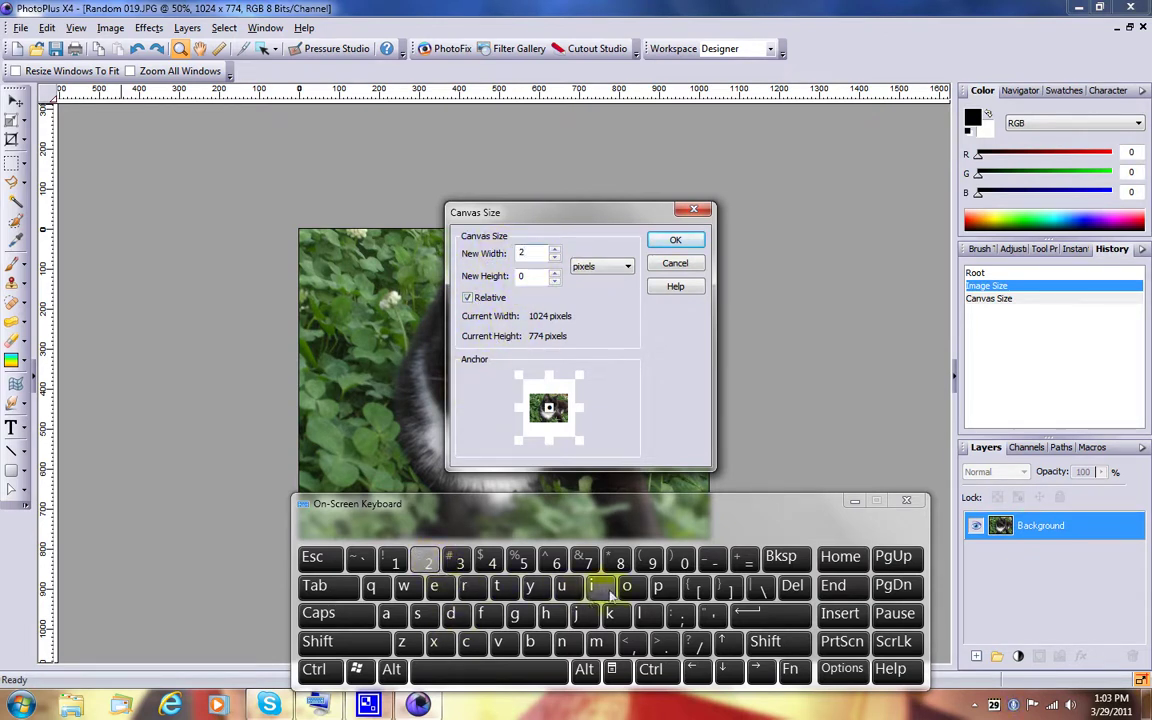
double_click(535, 277)
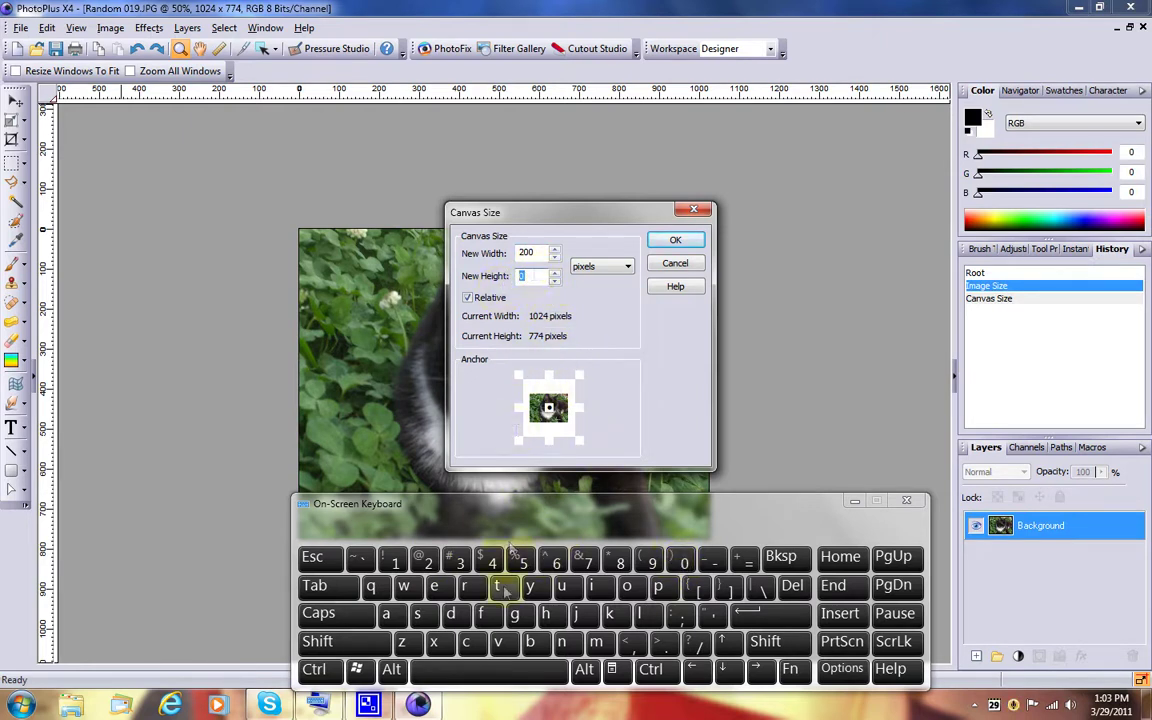
left_click(427, 562)
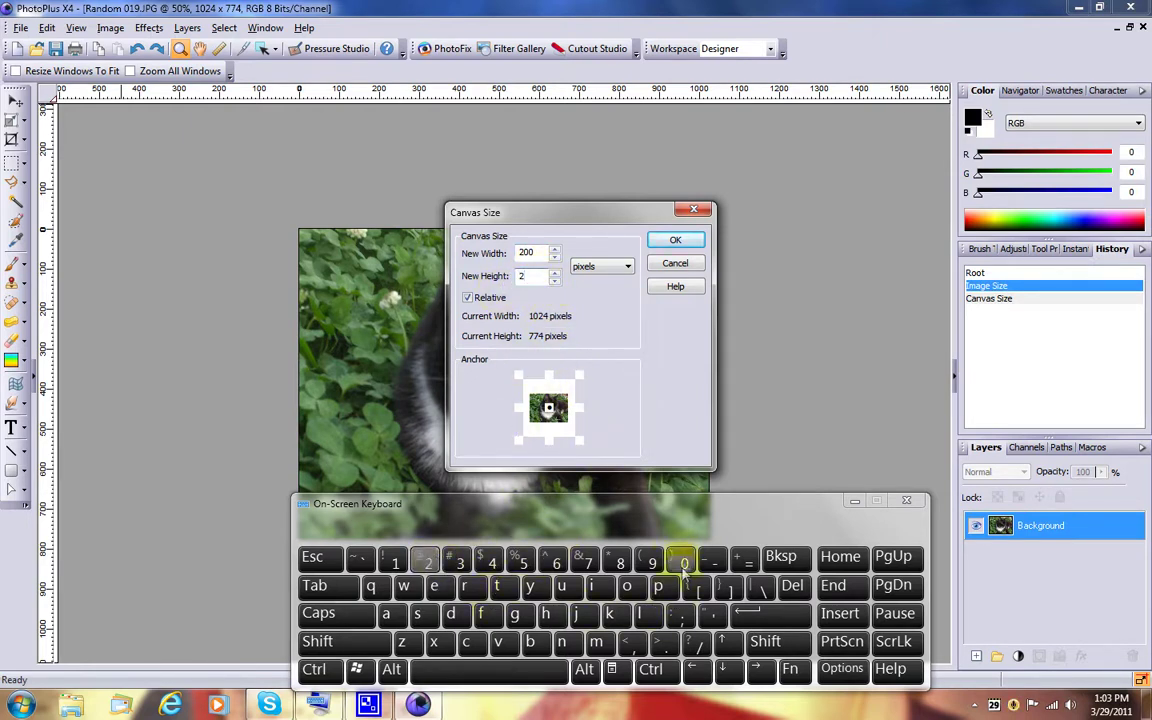
left_click(675, 240)
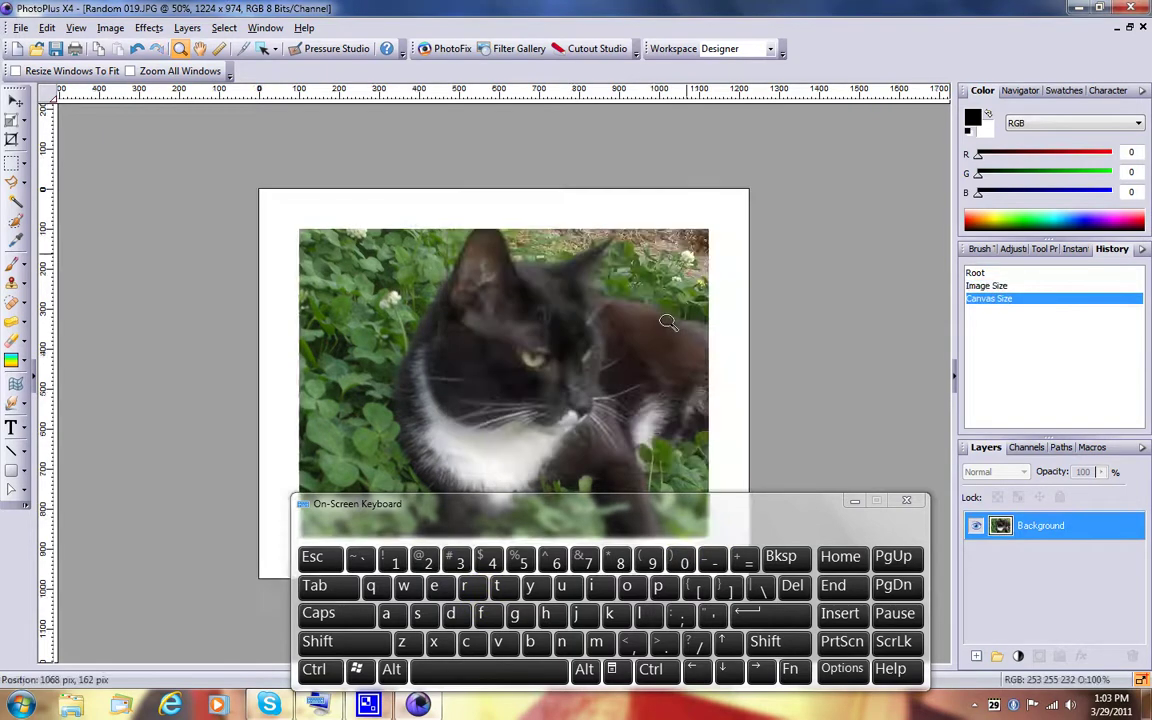
- Zoom to 75% and place guides on the photo's left and top edges (~100 px) and right edge (1122 px)
left_click(854, 500)
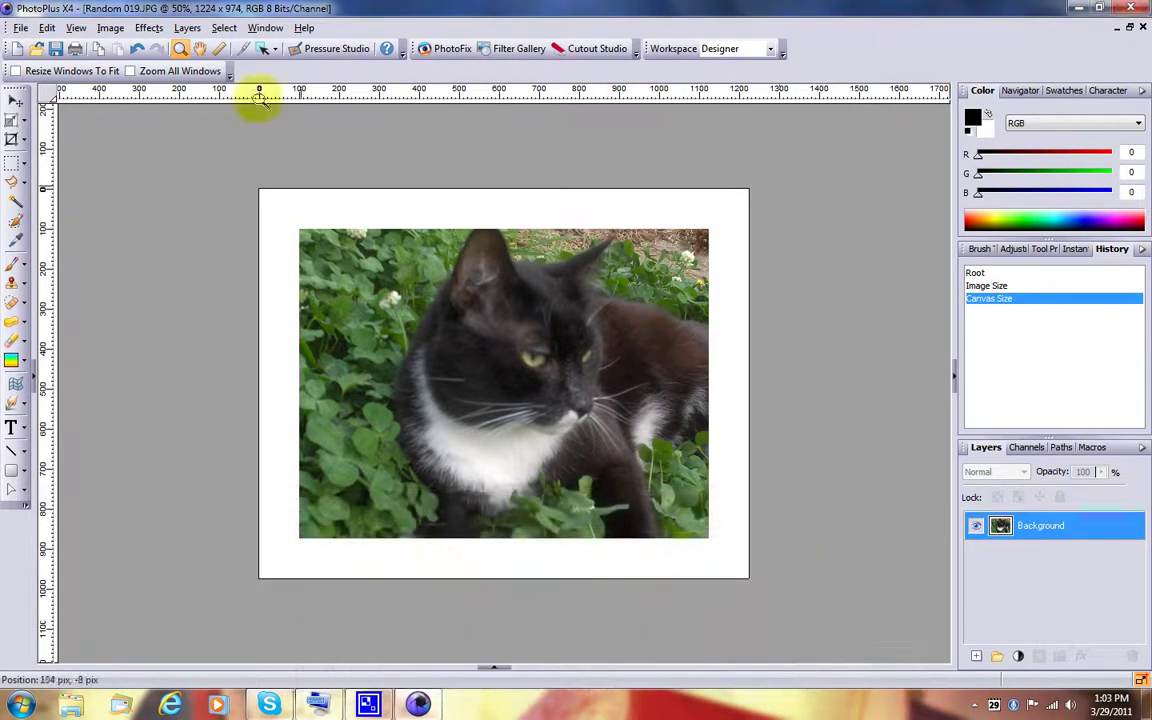
left_click(427, 330)
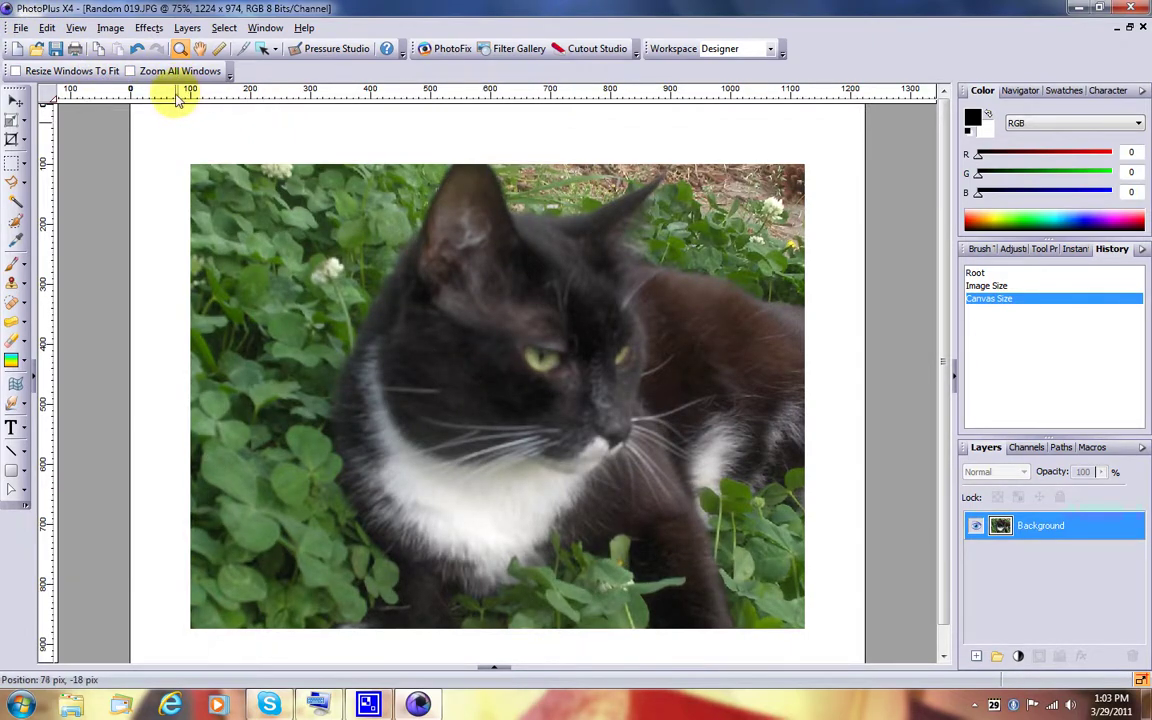
left_click_drag(176, 97, 188, 100)
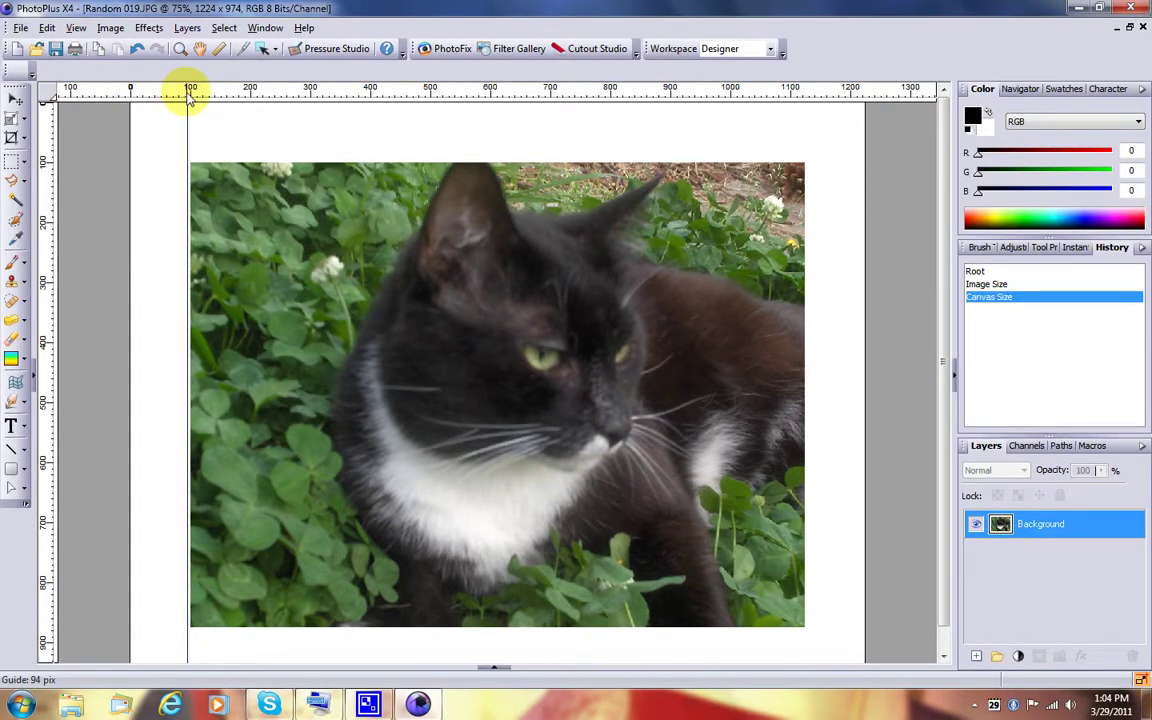
left_click_drag(188, 99, 190, 96)
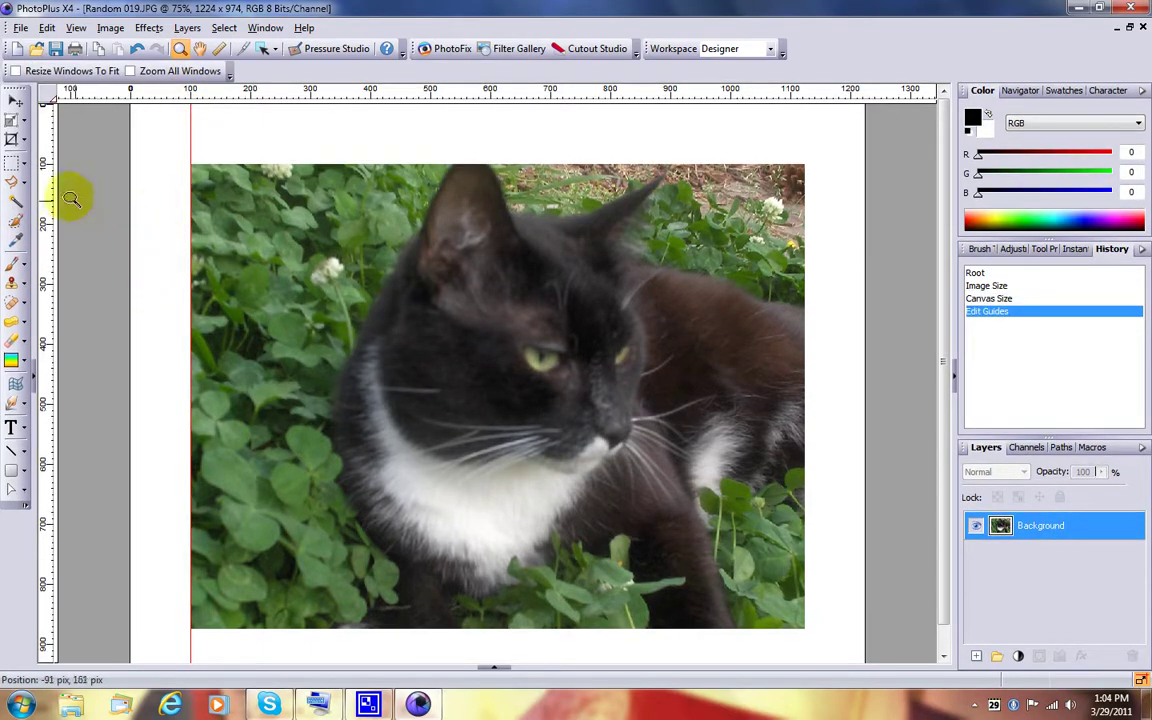
left_click_drag(46, 180, 54, 166)
key("z")
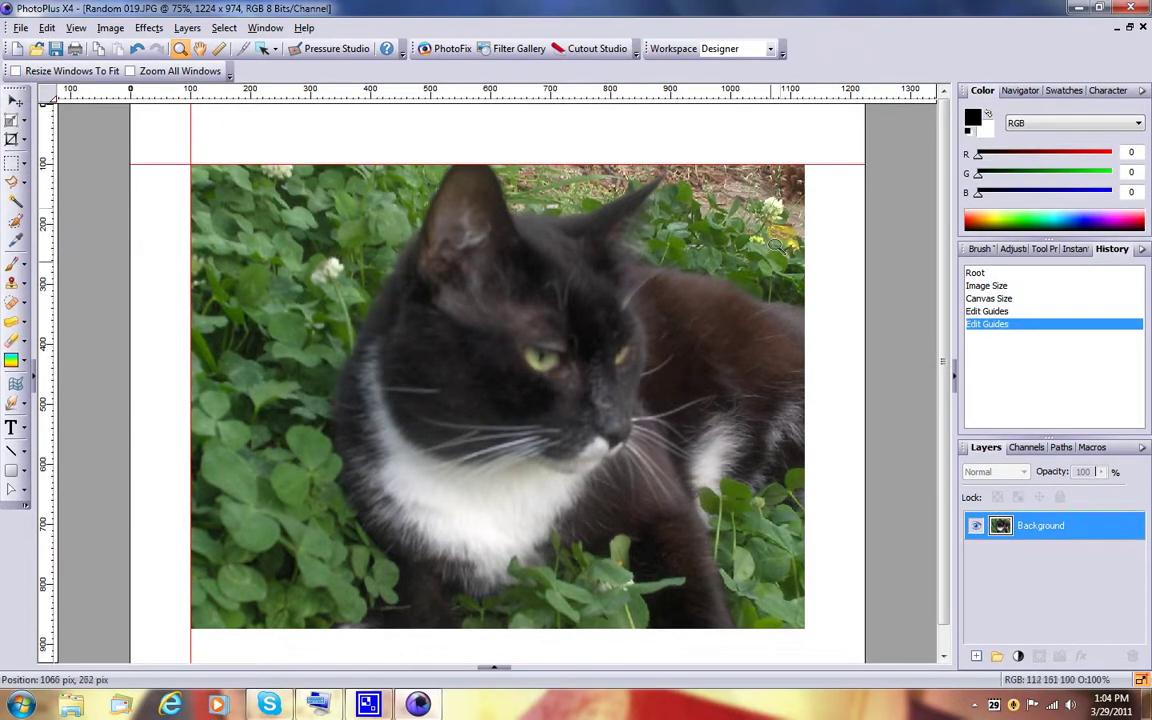
left_click_drag(792, 86, 805, 93)
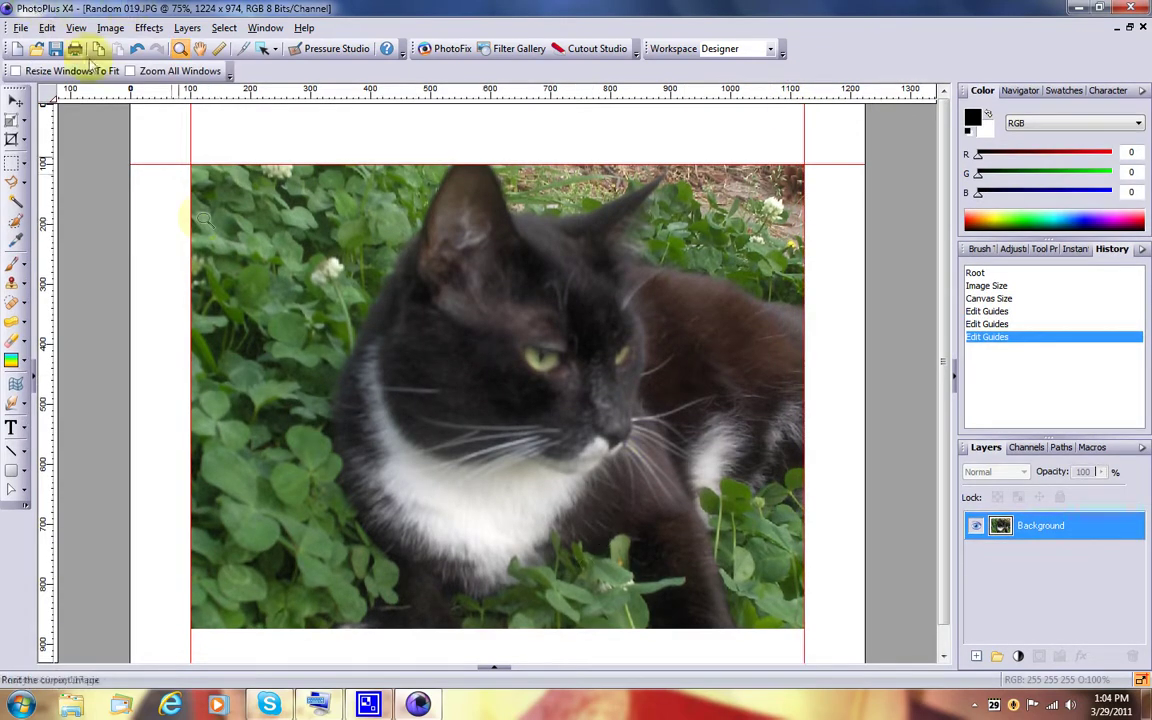
- Draw a polygon selection of the top border band between the canvas and photo top corners
left_click(12, 186)
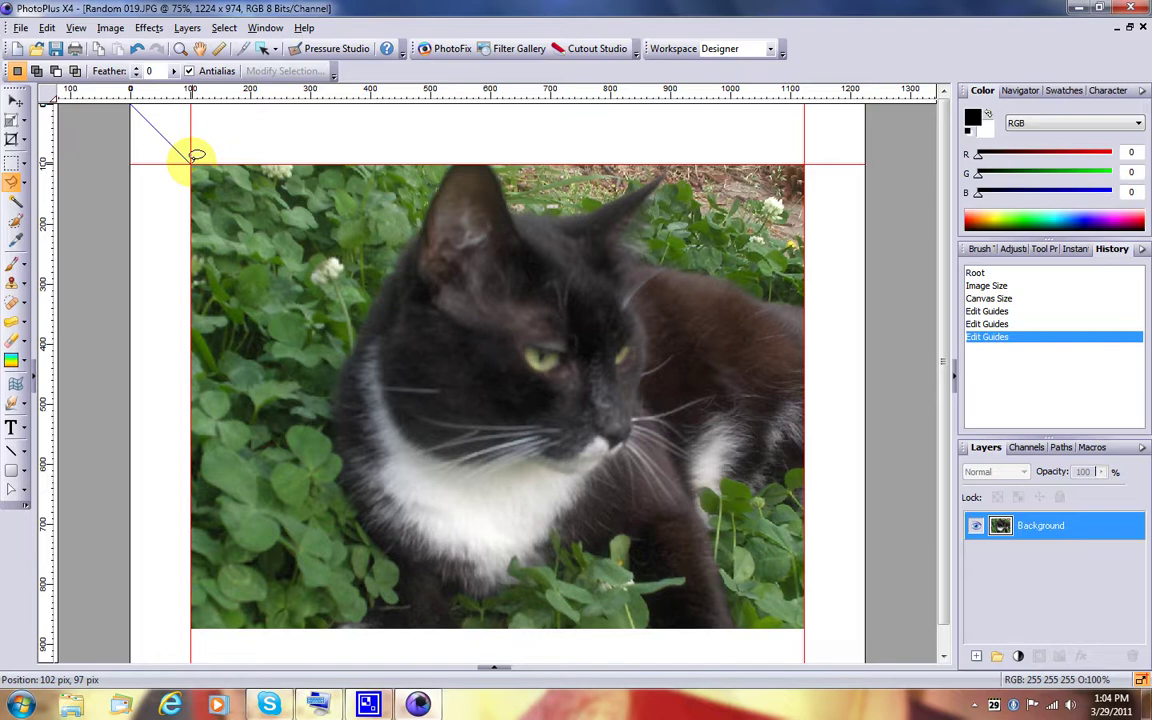
left_click(193, 152)
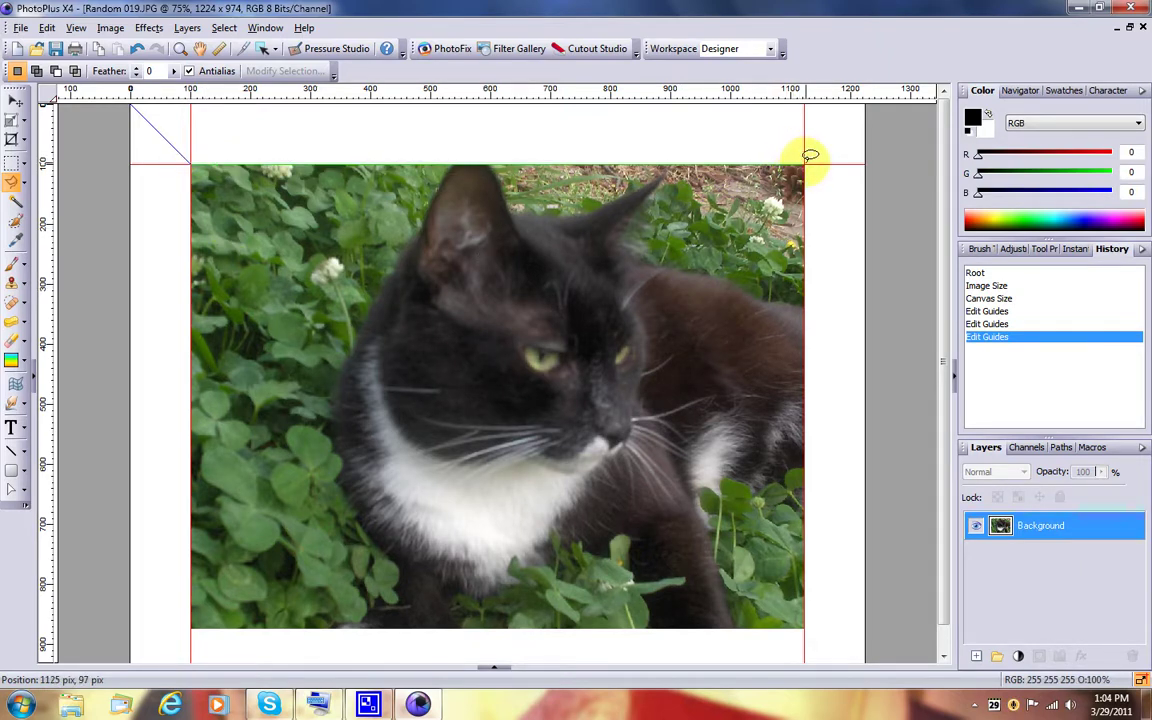
left_click(805, 163)
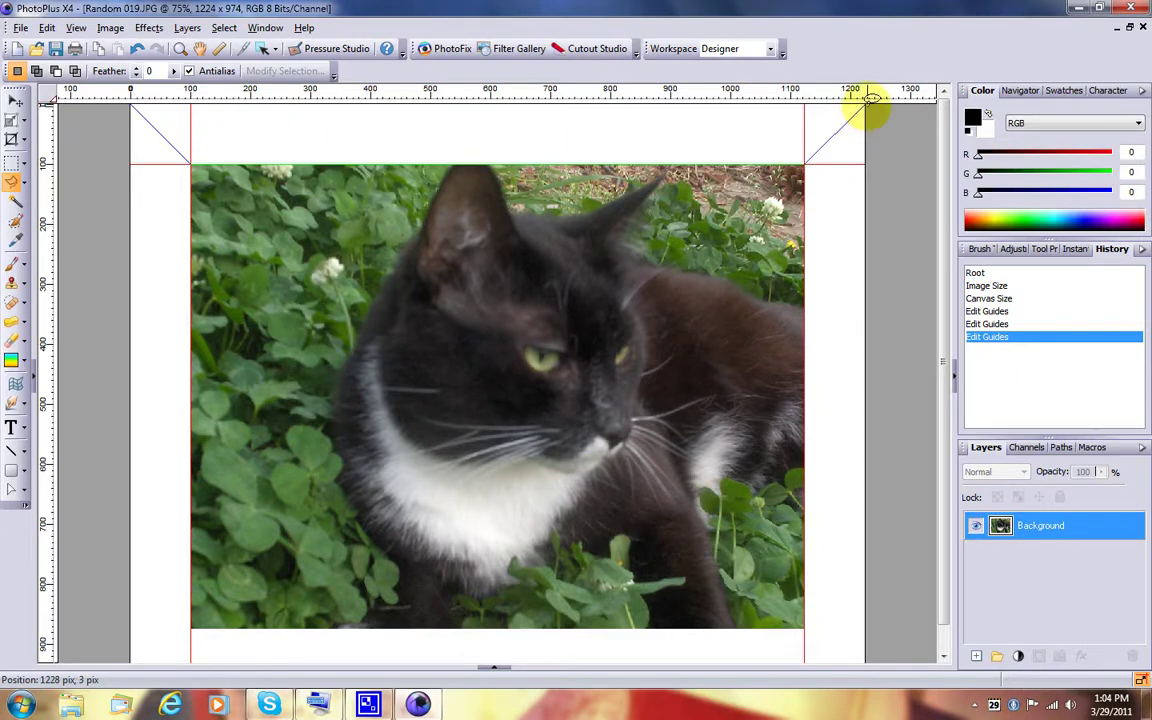
left_click(866, 103)
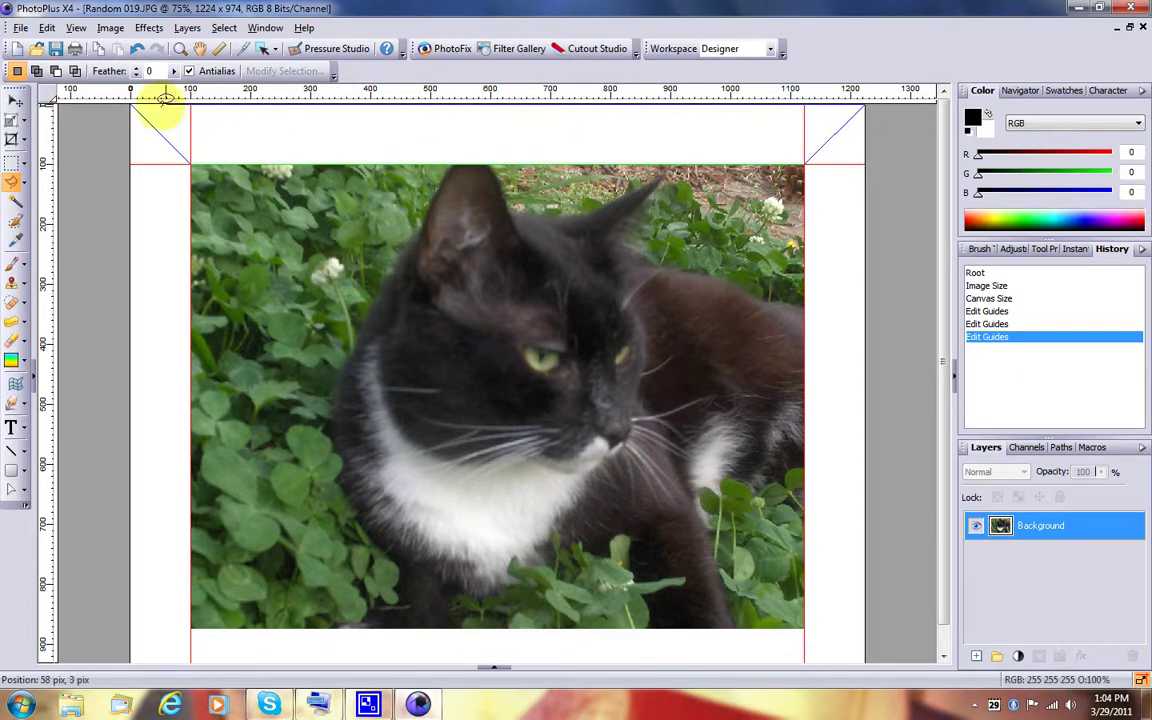
left_click(139, 105)
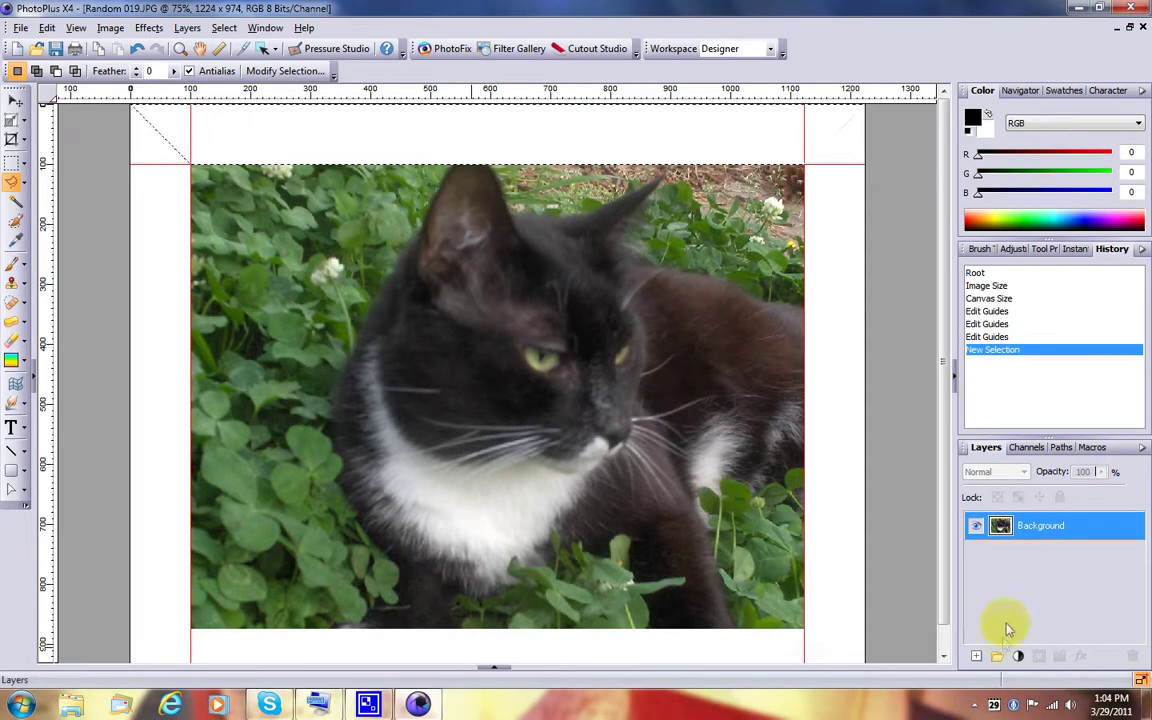
- Add new Layer 1 and choose the multi-stop grey linear gradient preset for the fill
left_click(976, 656)
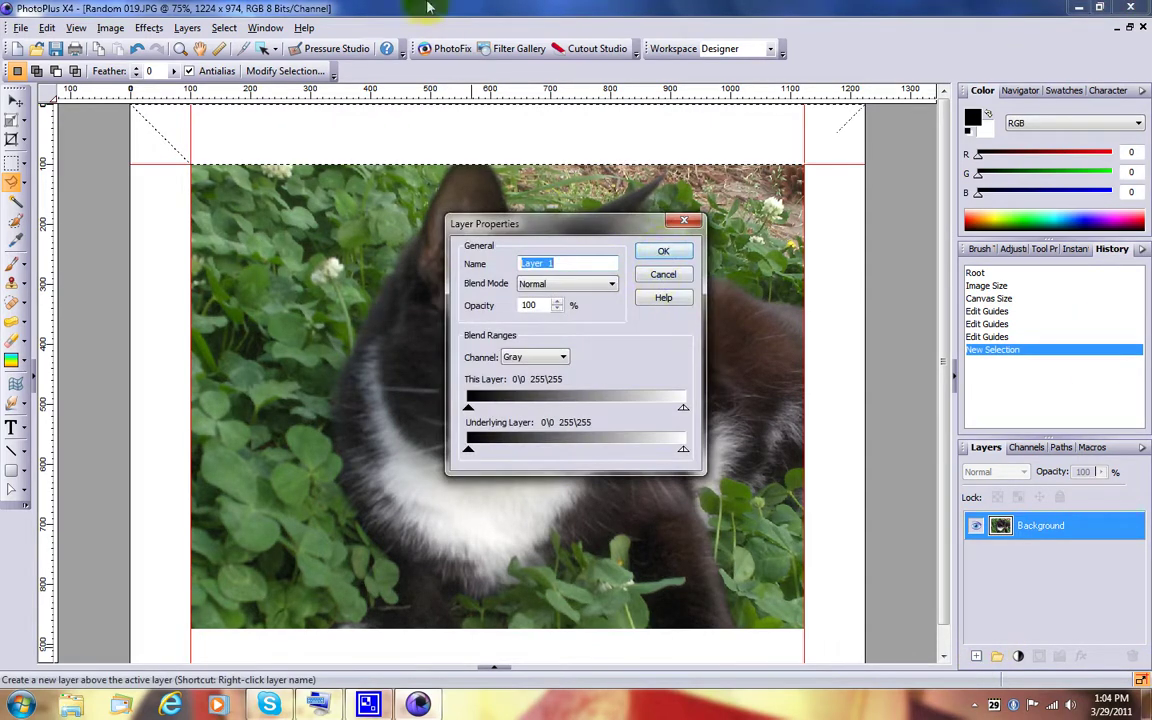
left_click(658, 252)
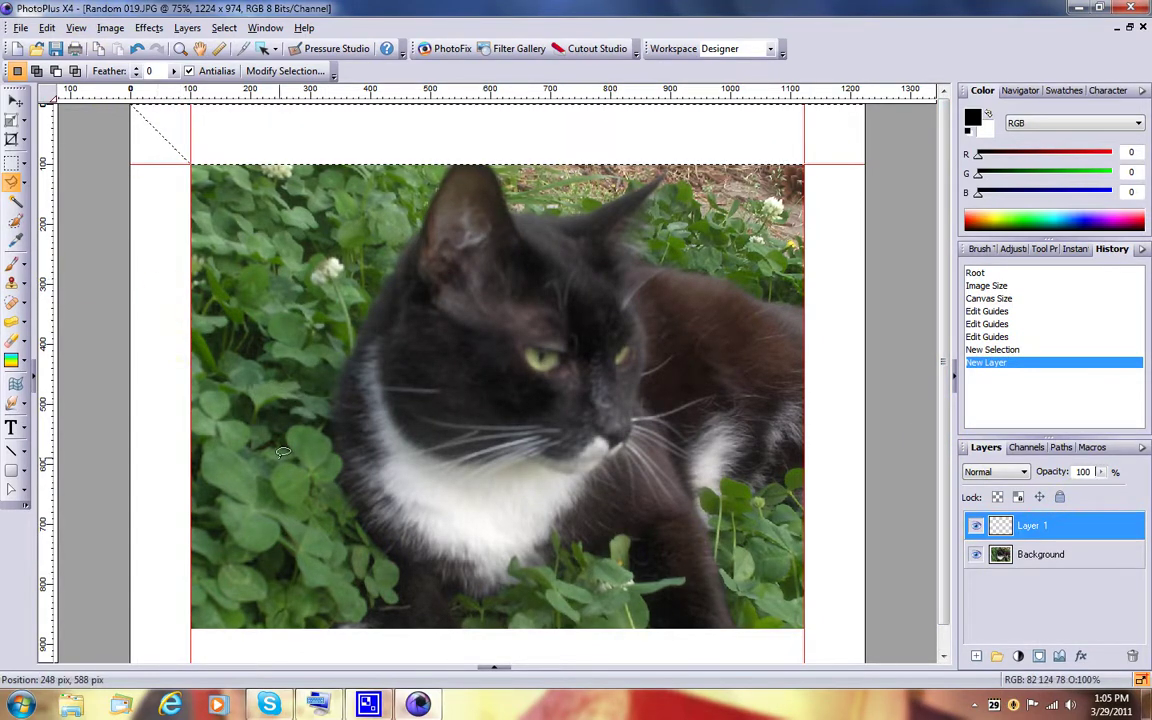
left_click(11, 361)
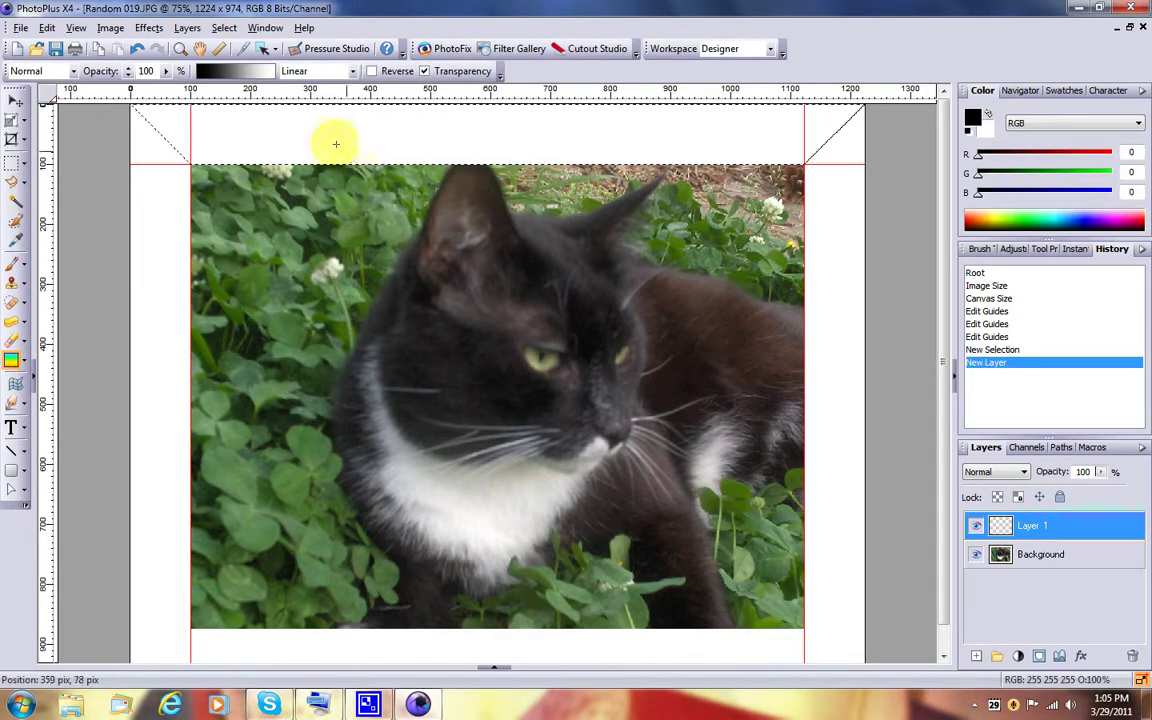
left_click(230, 71)
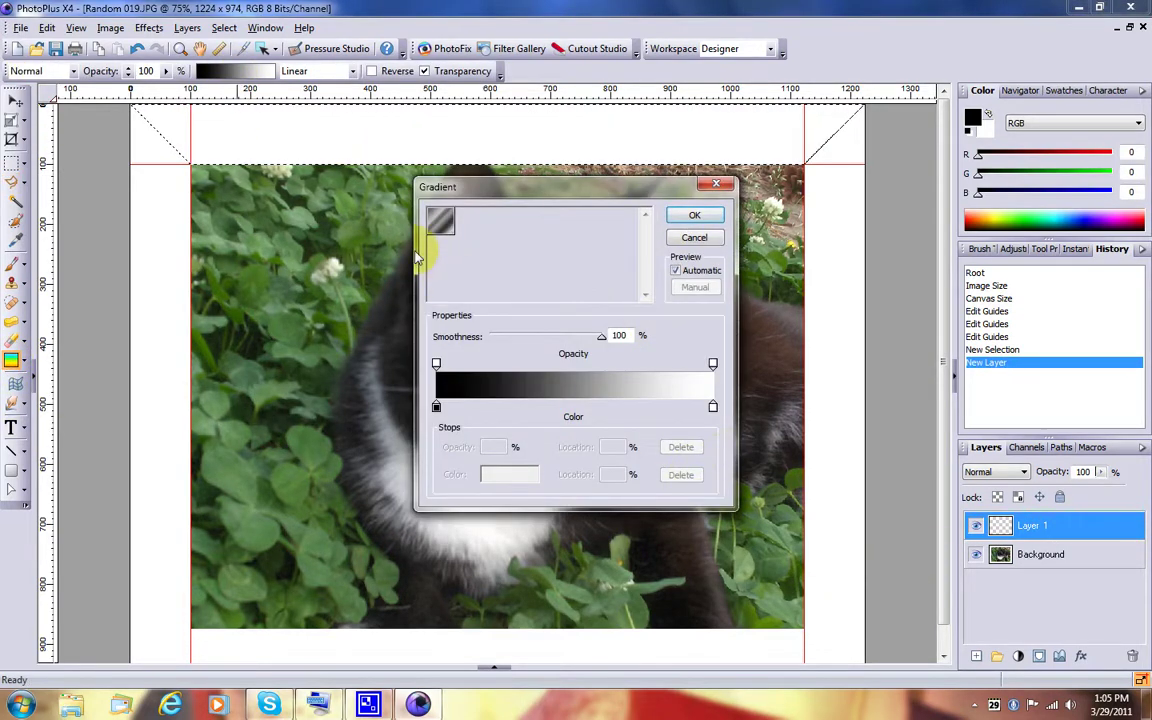
left_click(441, 222)
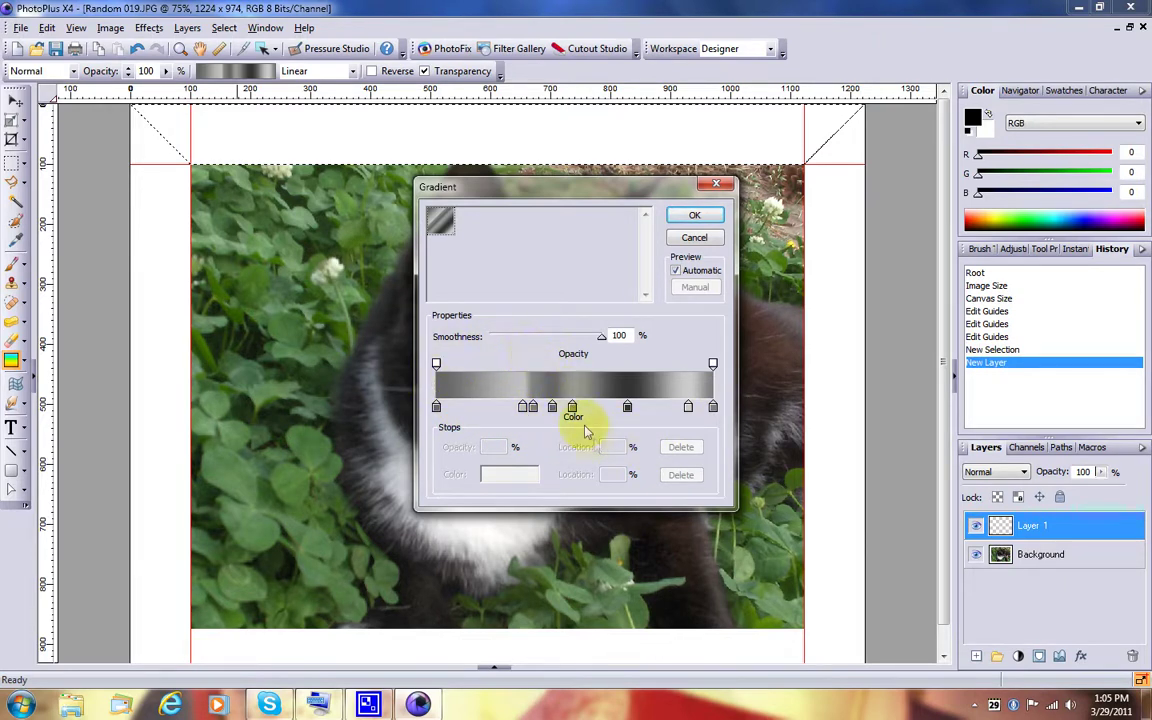
left_click(368, 704)
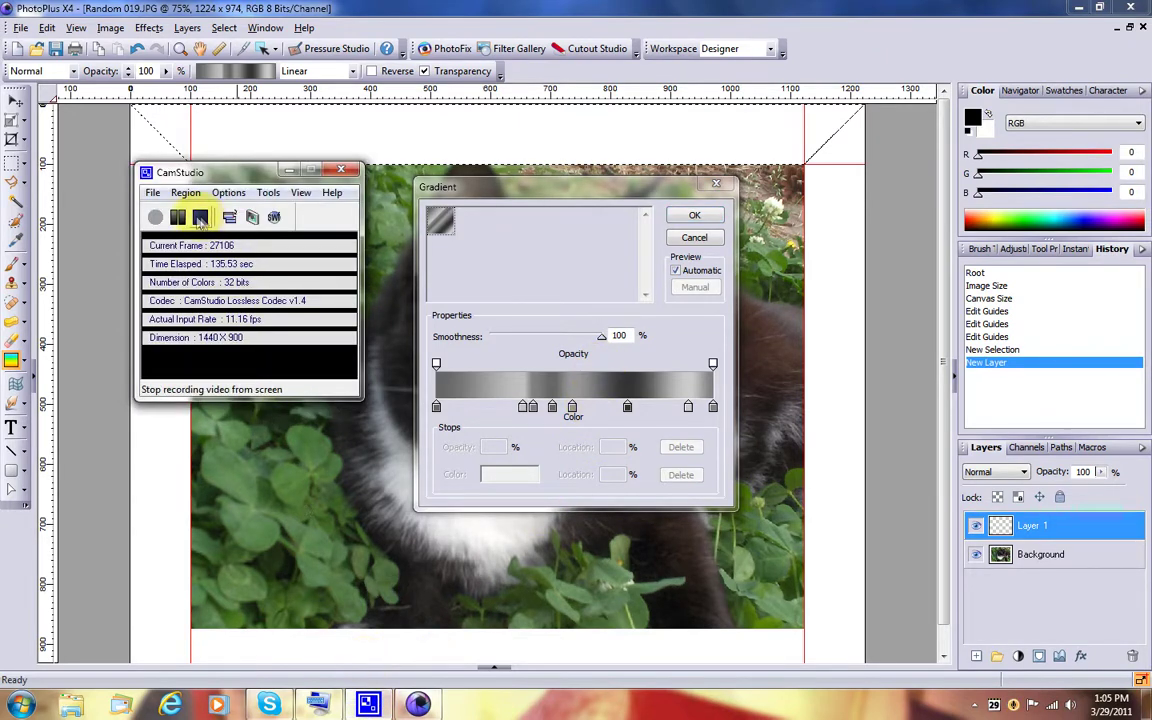
left_click(356, 436)
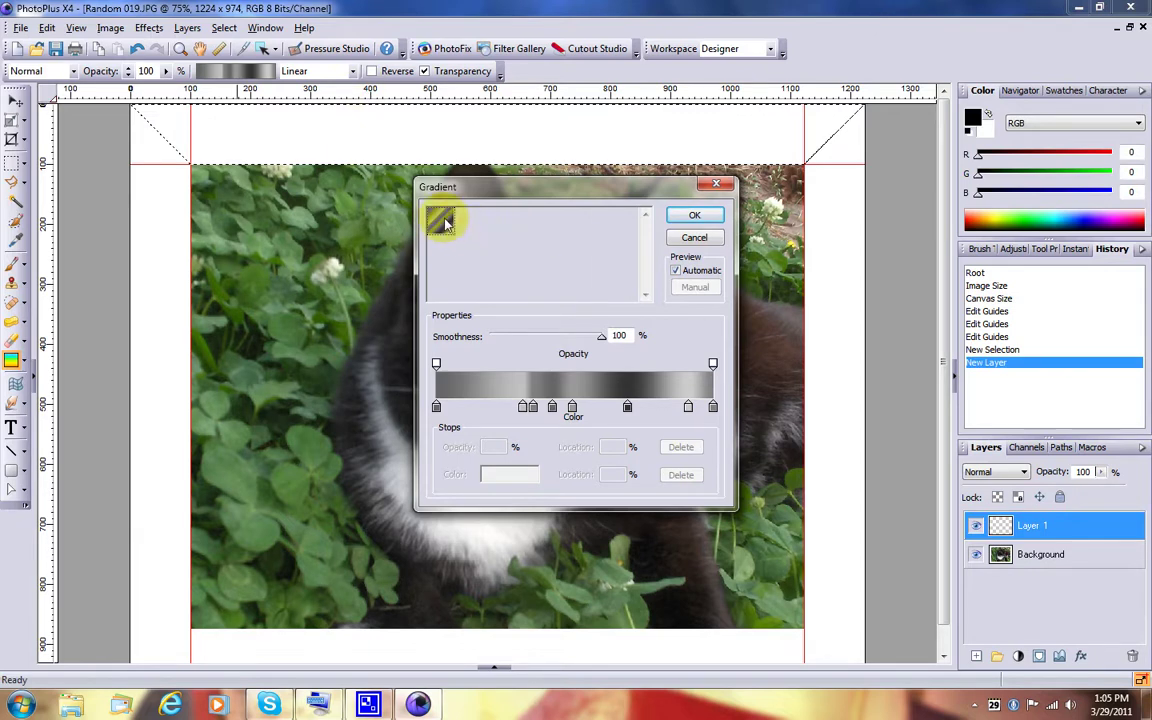
left_click(692, 216)
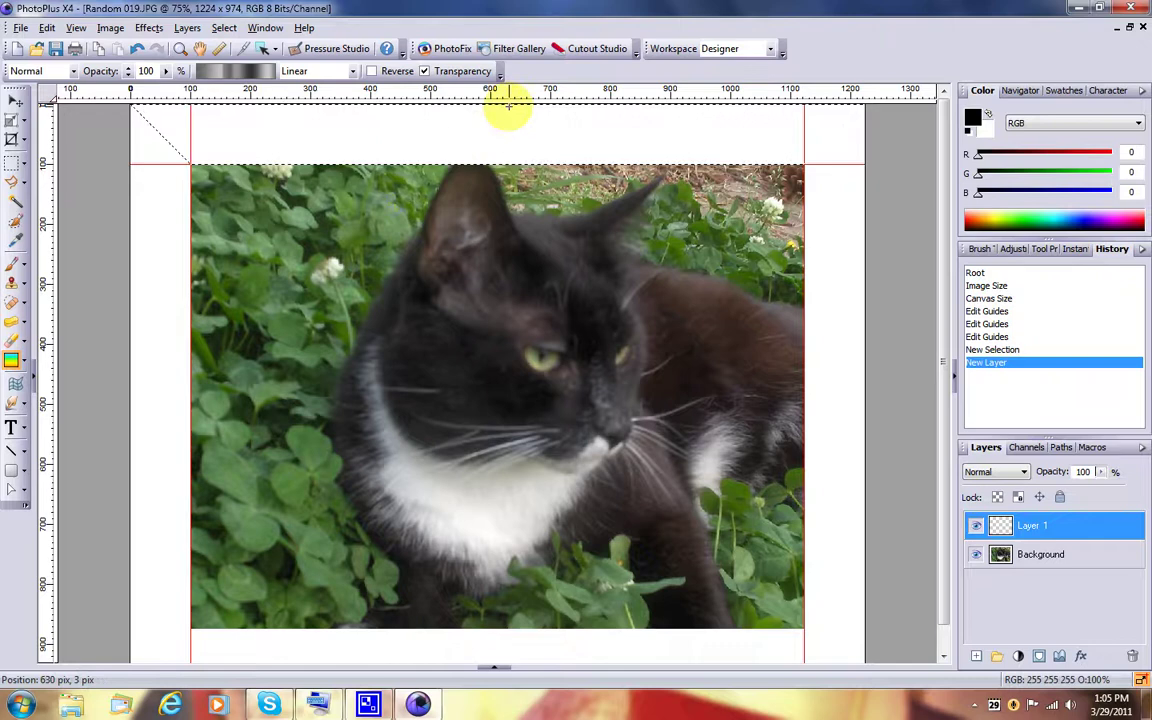
- Drag a vertical grey gradient through the top band selection to make a metallic edge
left_click_drag(508, 104, 507, 126)
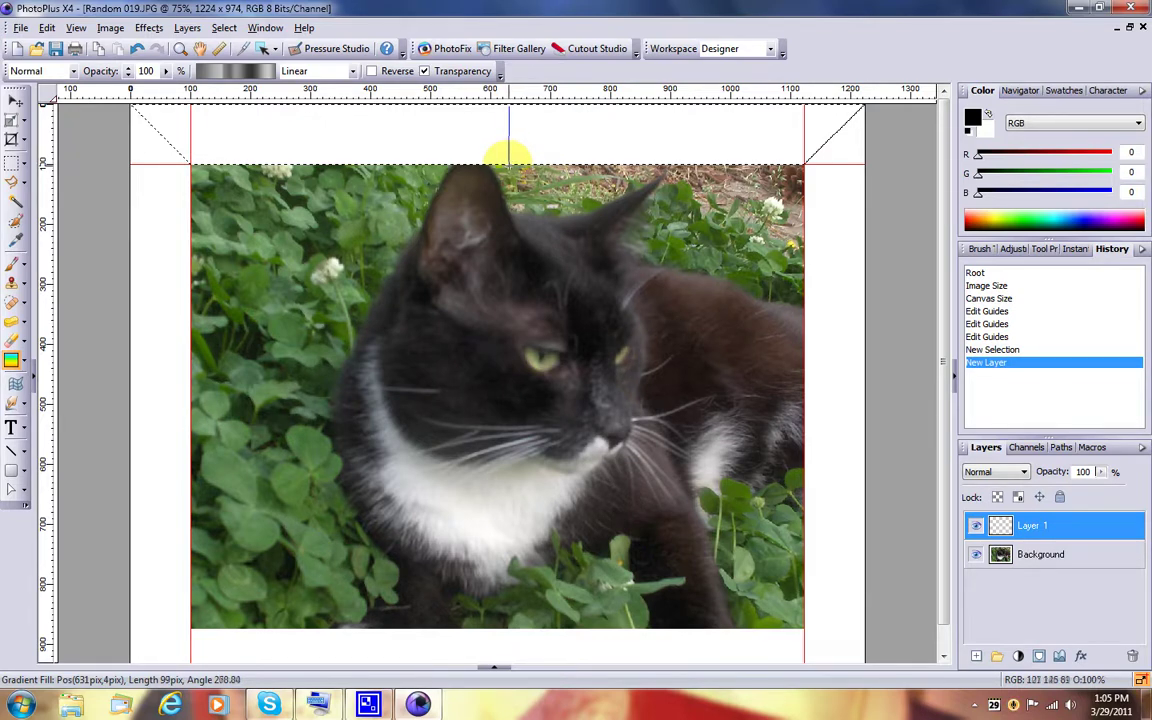
left_click_drag(509, 155, 509, 156)
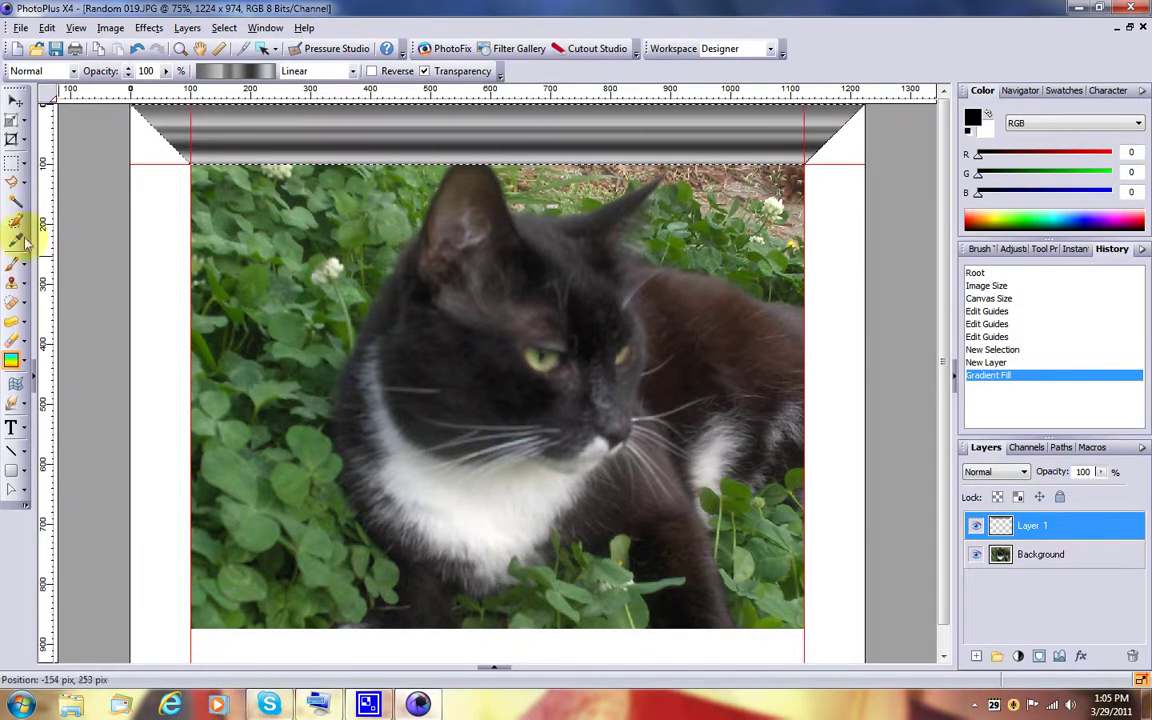
left_click(14, 102)
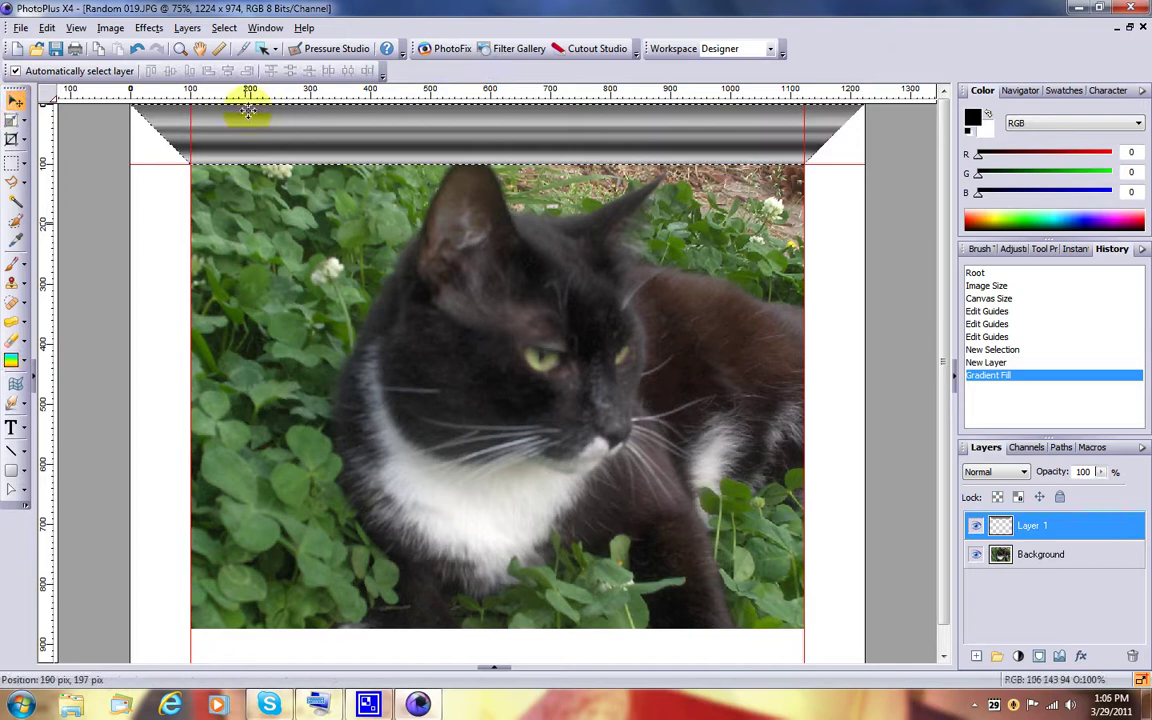
- Deselect, drag the left, top and right guides back onto the rulers, and zoom out
left_click(226, 27)
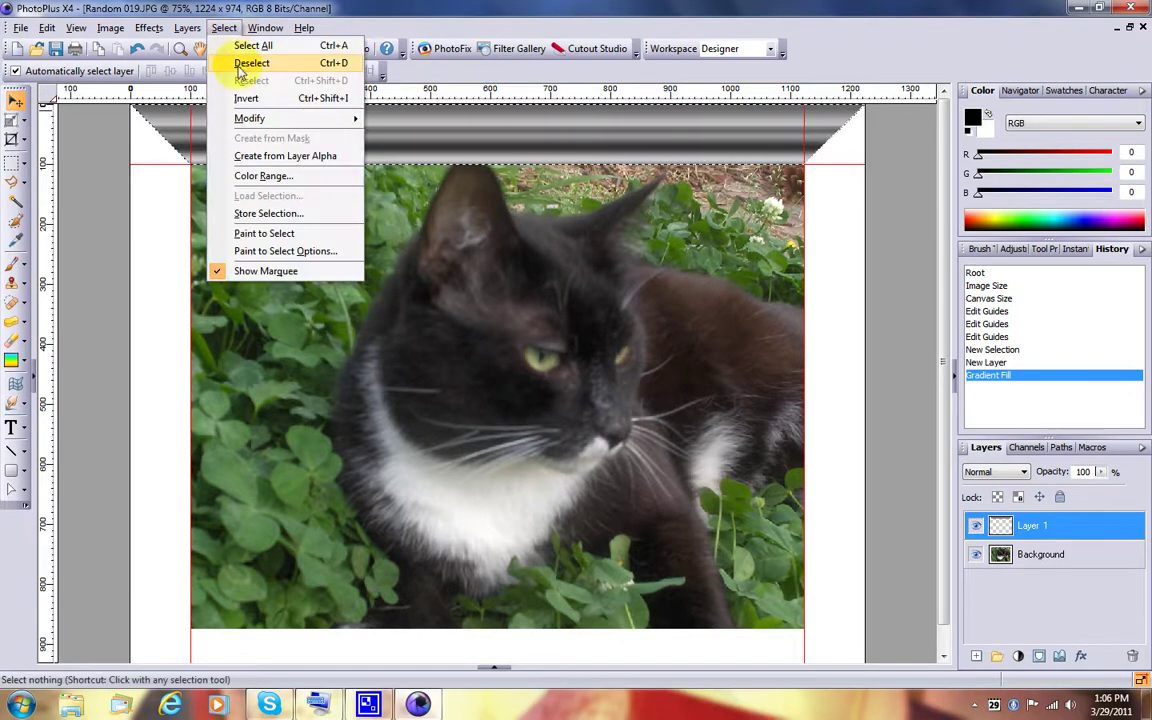
left_click(244, 67)
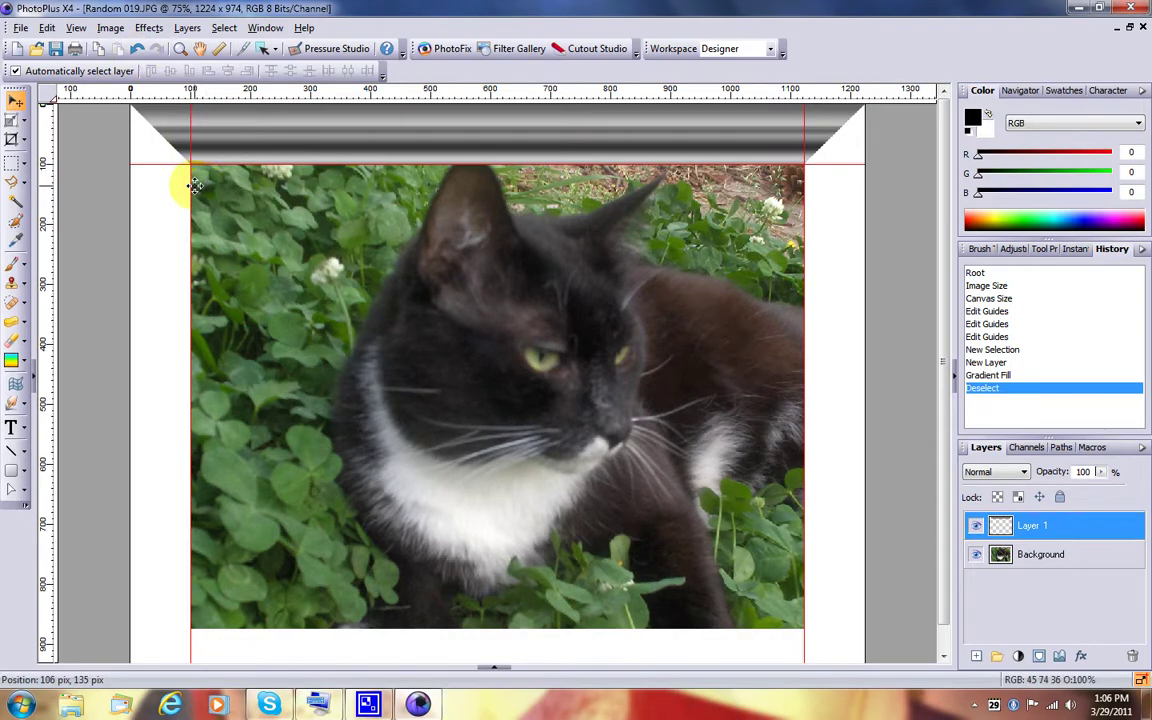
left_click_drag(190, 187, 31, 180)
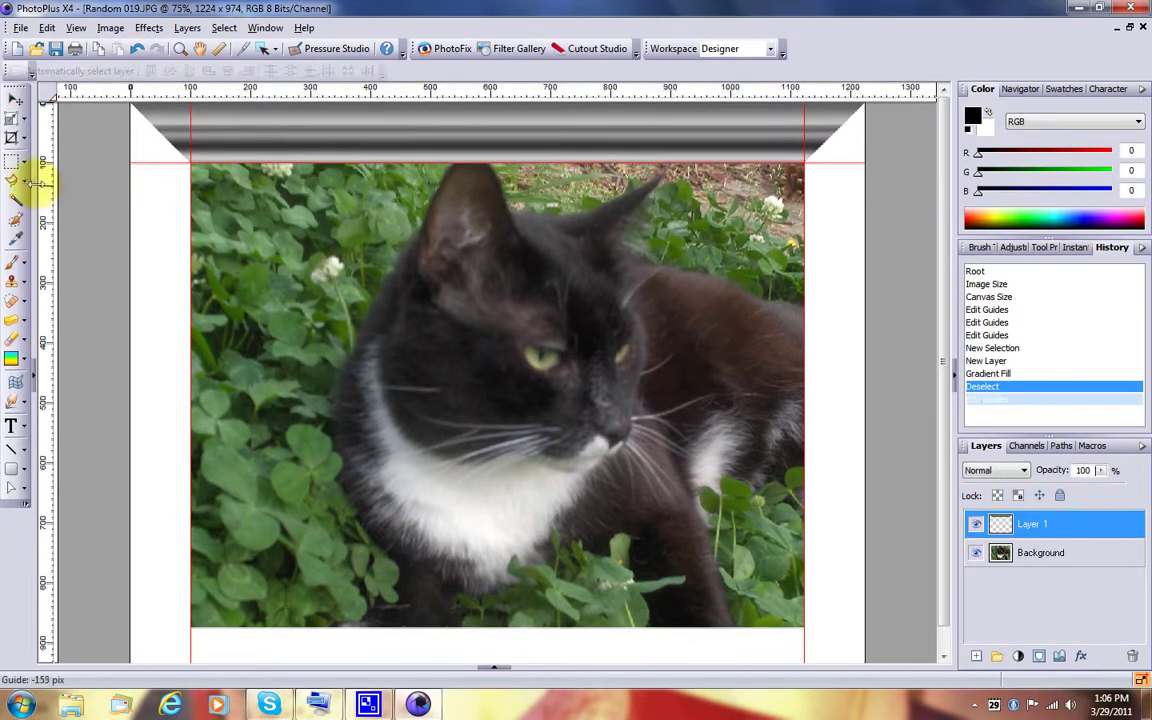
left_click_drag(152, 165, 150, 30)
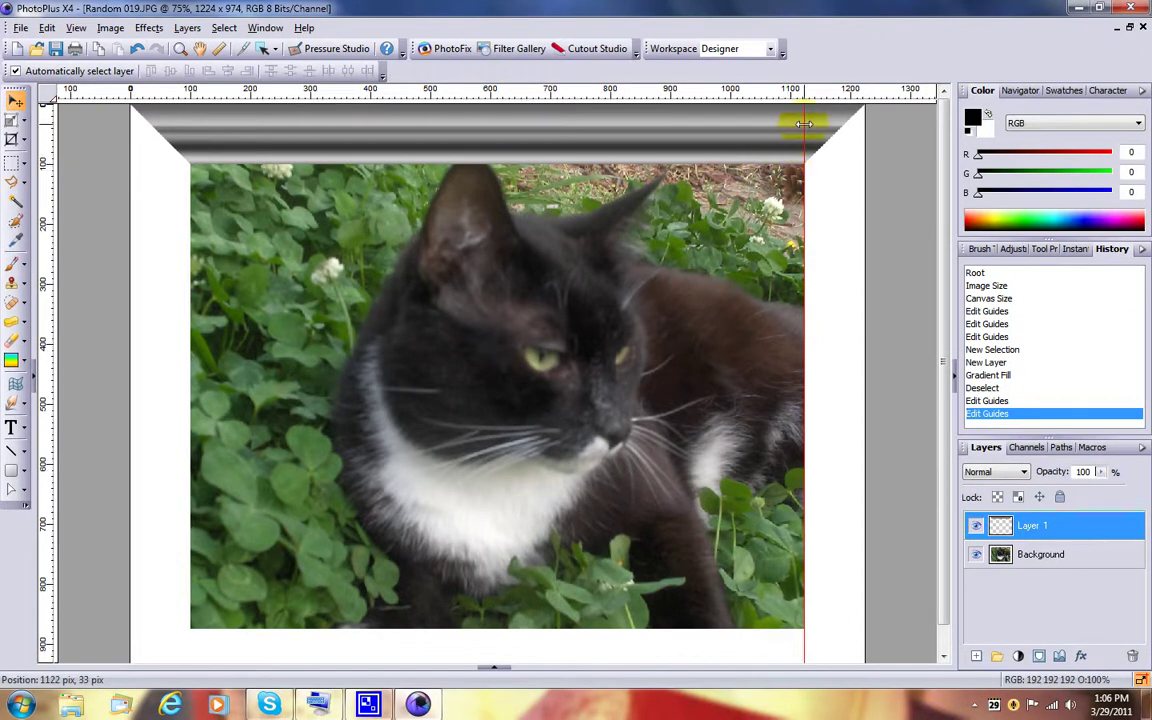
left_click_drag(804, 123, 975, 150)
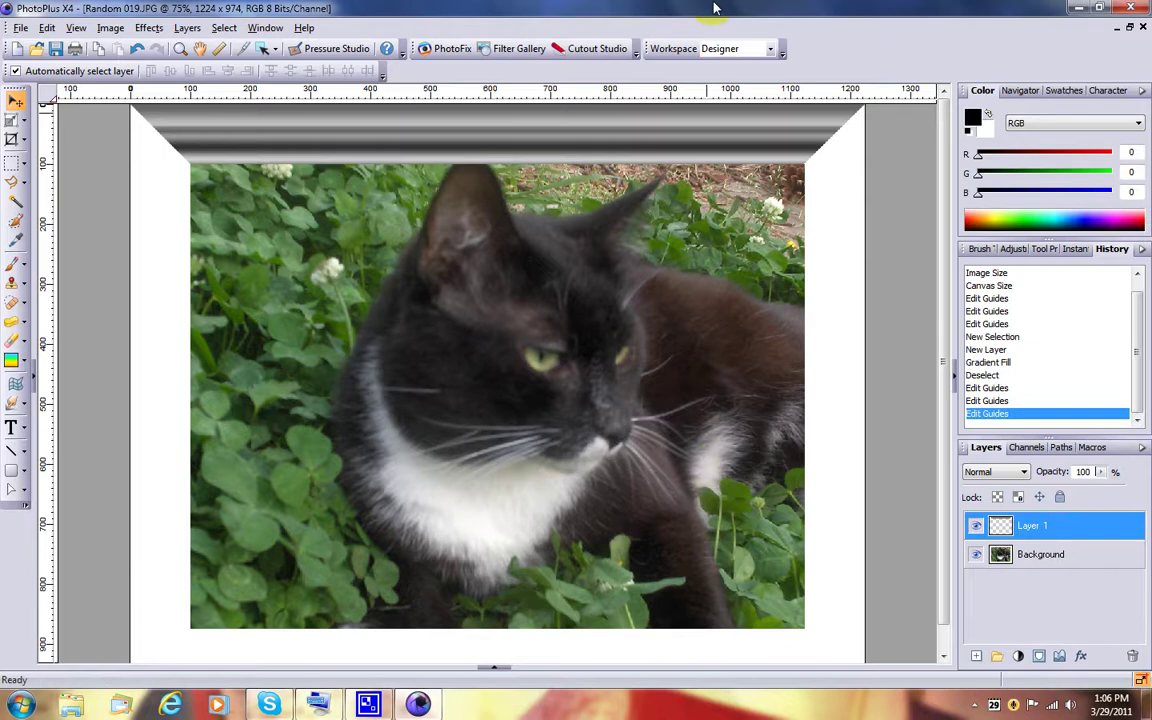
left_click(180, 49)
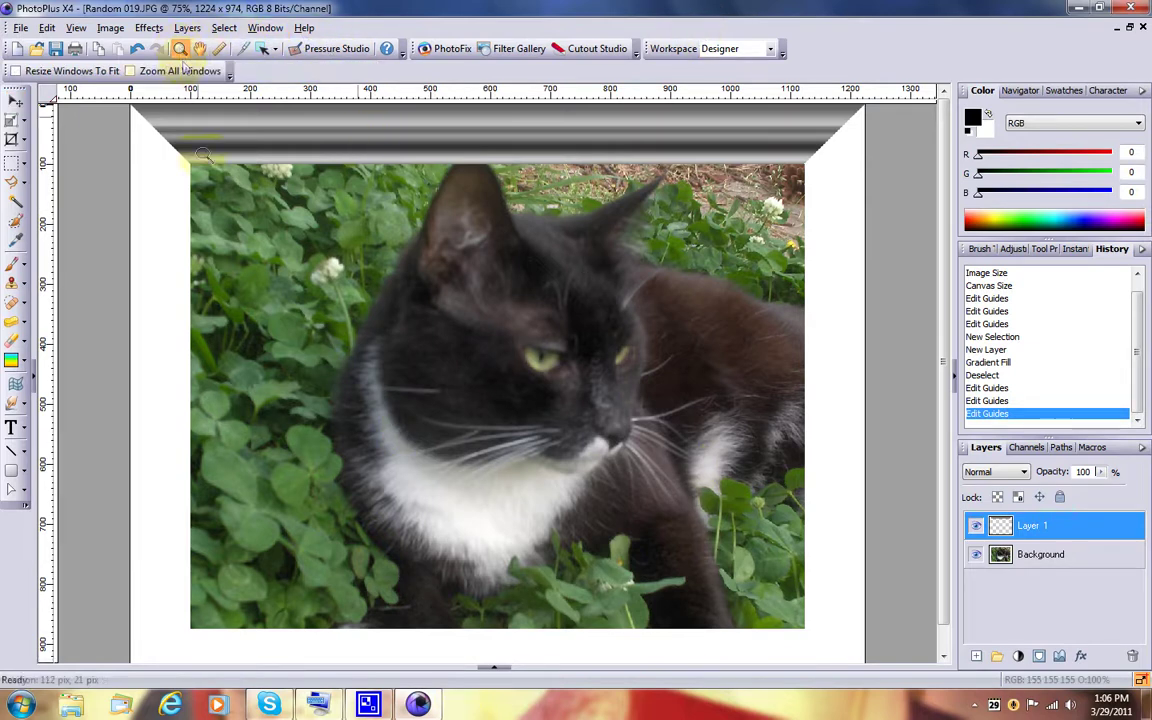
right_click(368, 289)
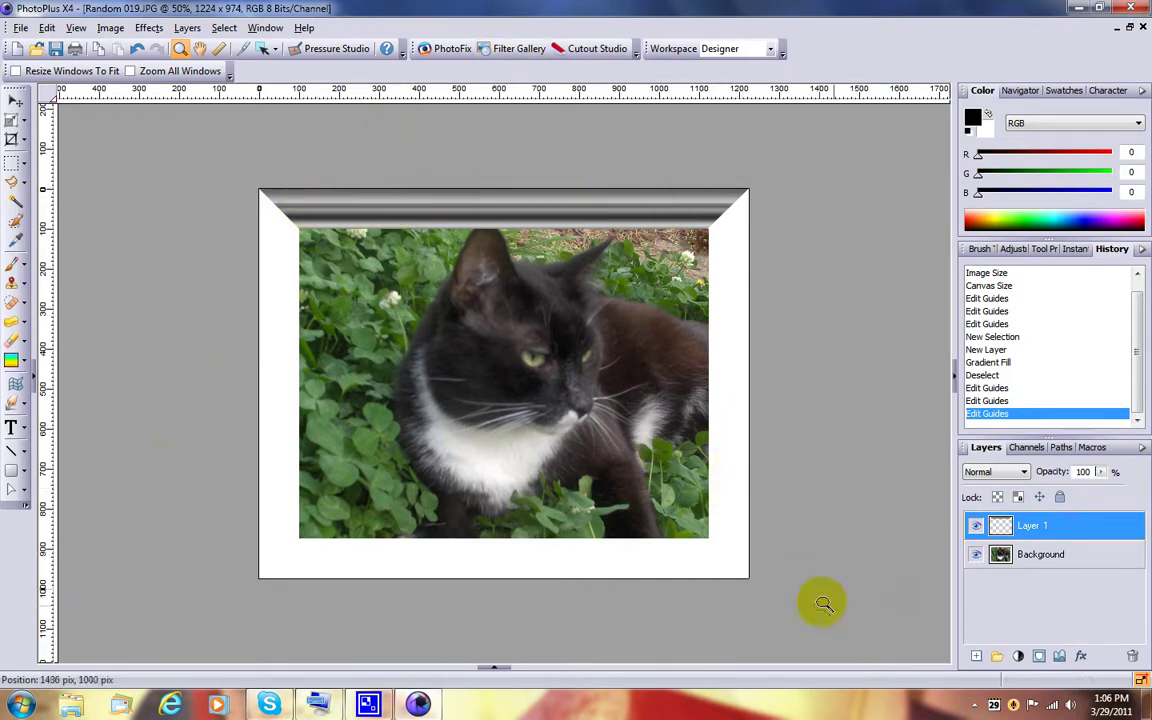
- Duplicate Layer 1 as Layer 1 Copy, flip it vertically, and move it to the bottom border
right_click(1036, 535)
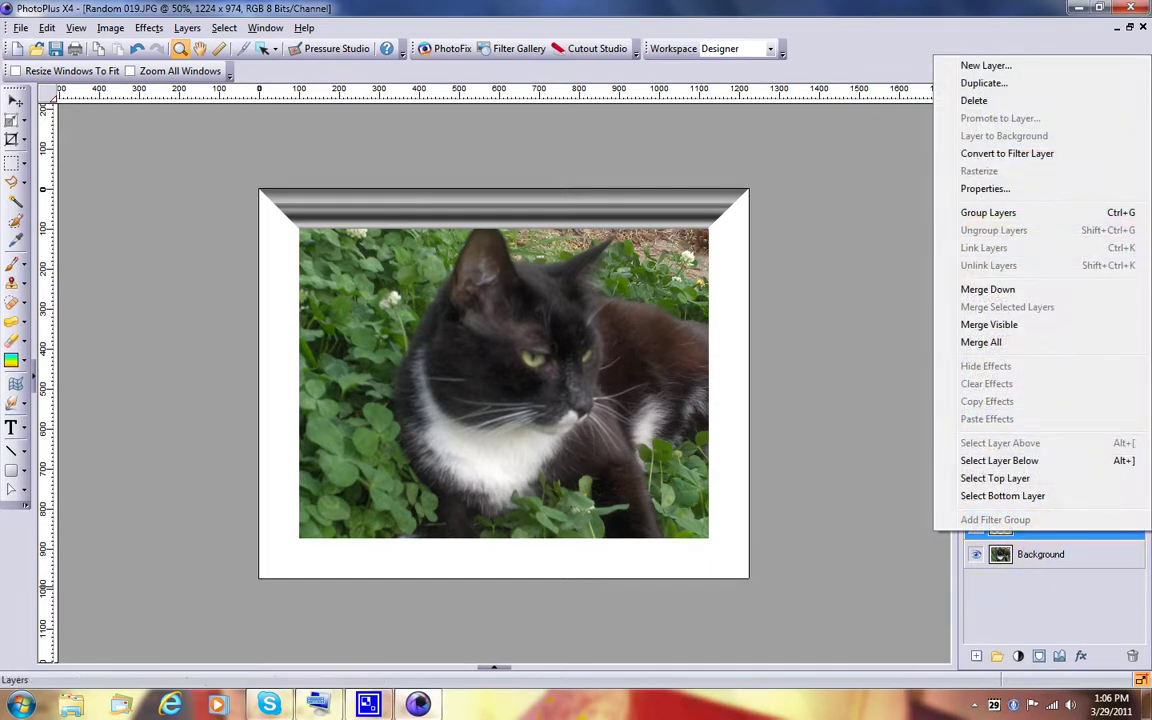
left_click(972, 84)
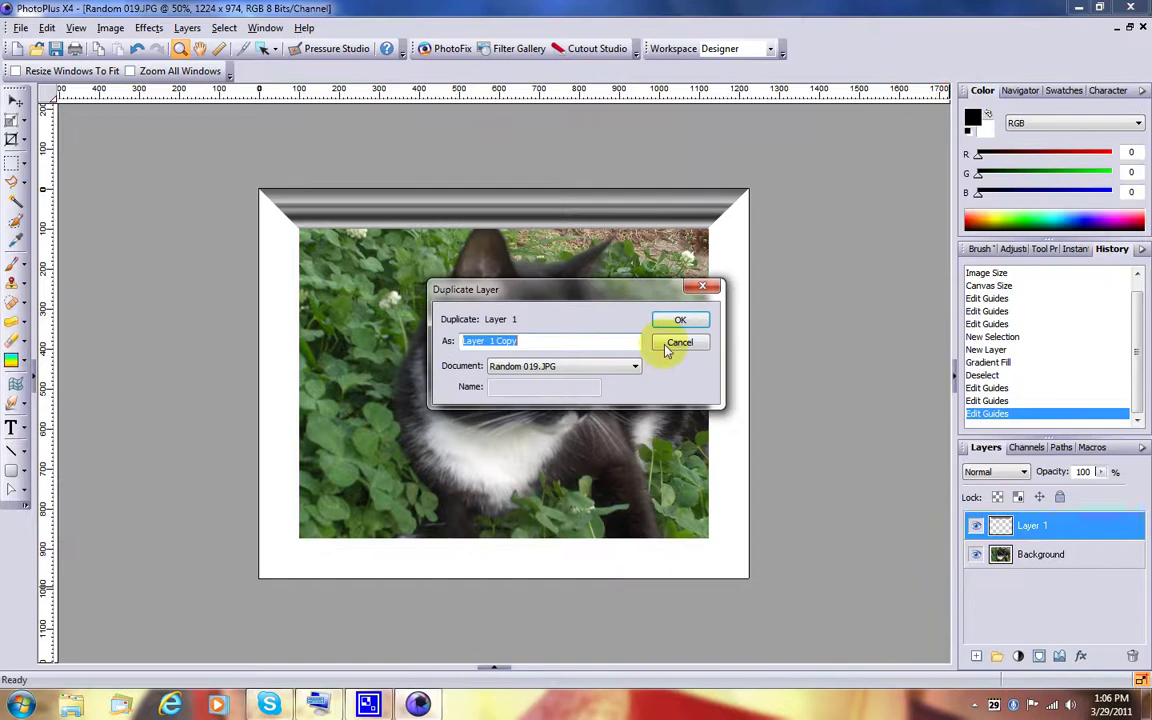
left_click(676, 320)
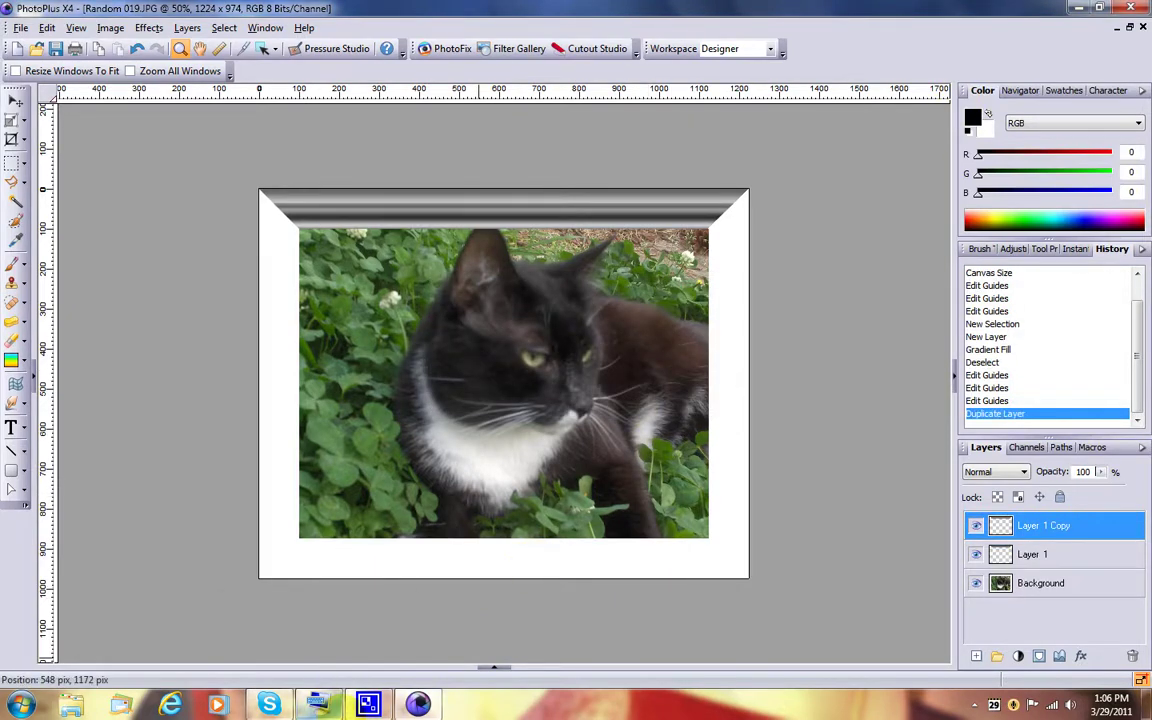
mouse_move(308, 655)
left_click(46, 28)
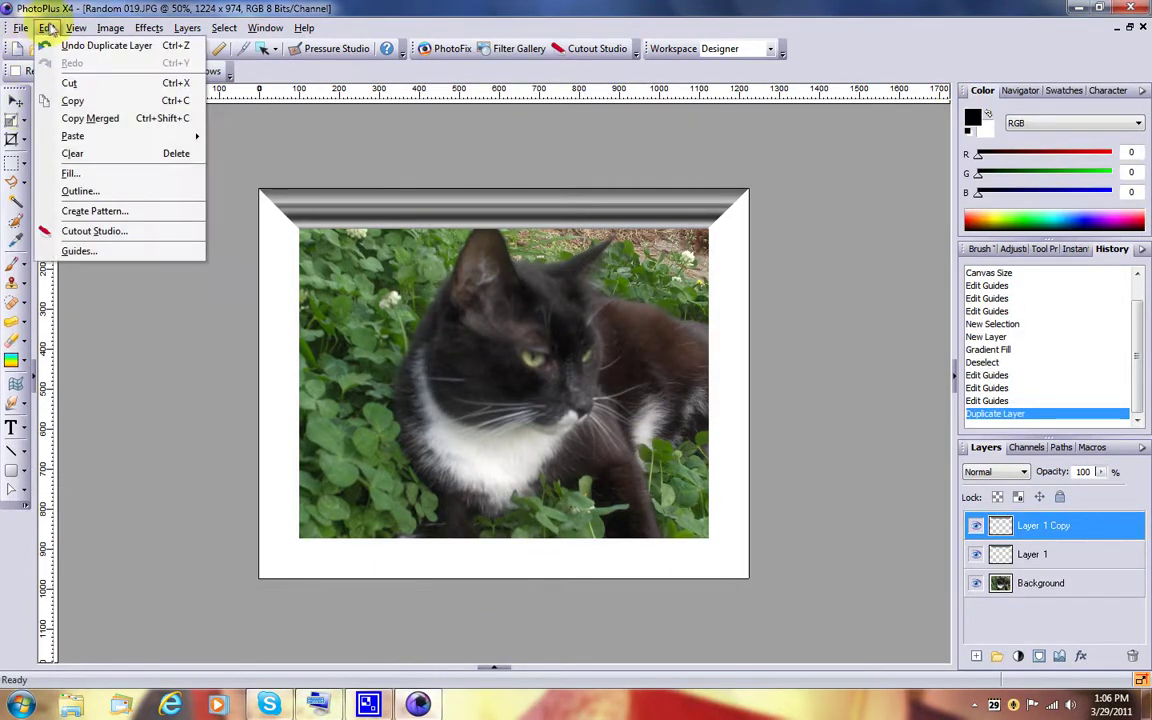
mouse_move(76, 28)
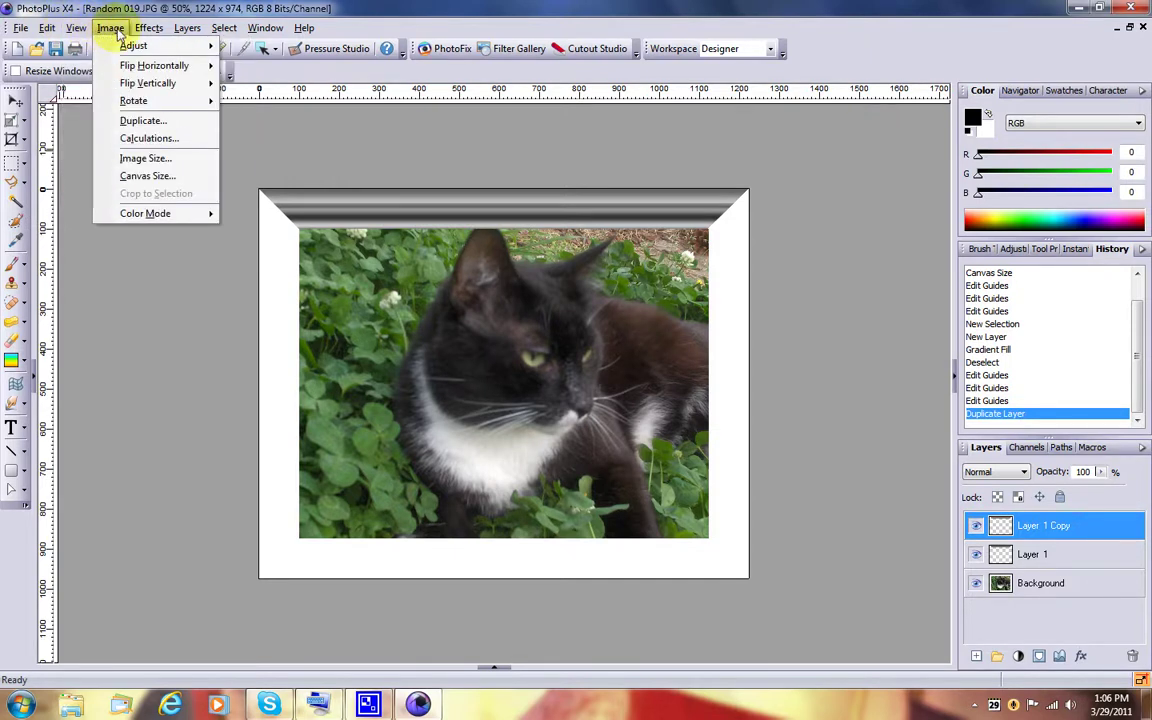
mouse_move(138, 84)
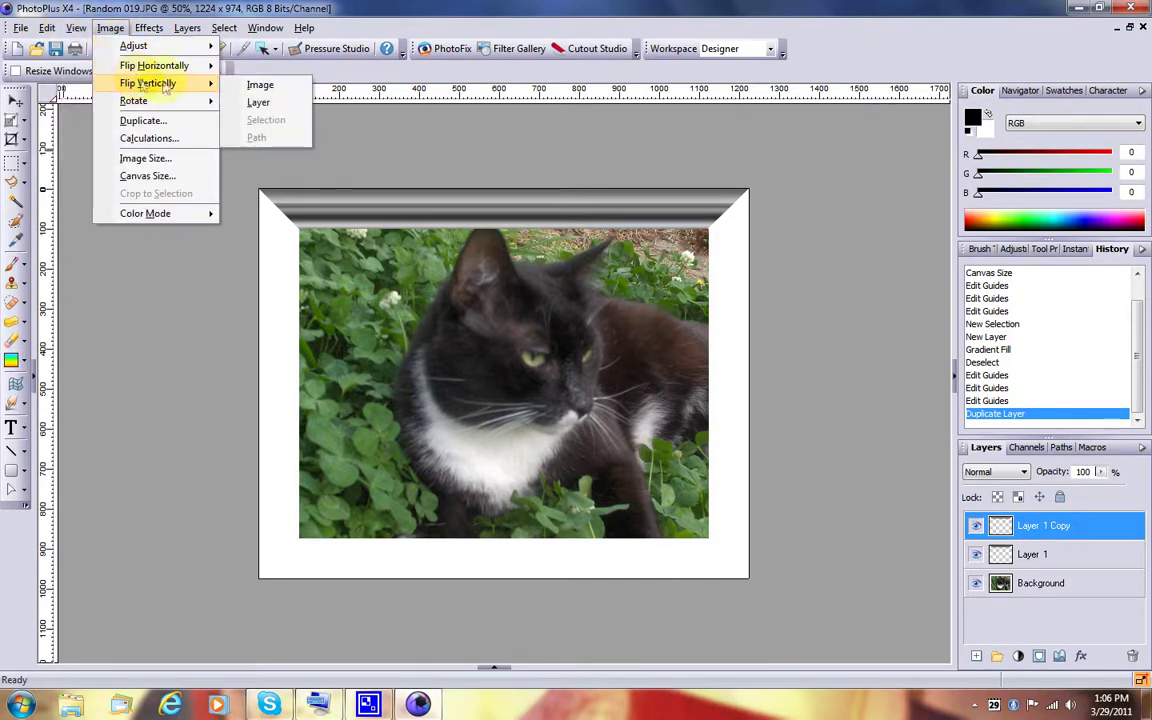
left_click(258, 102)
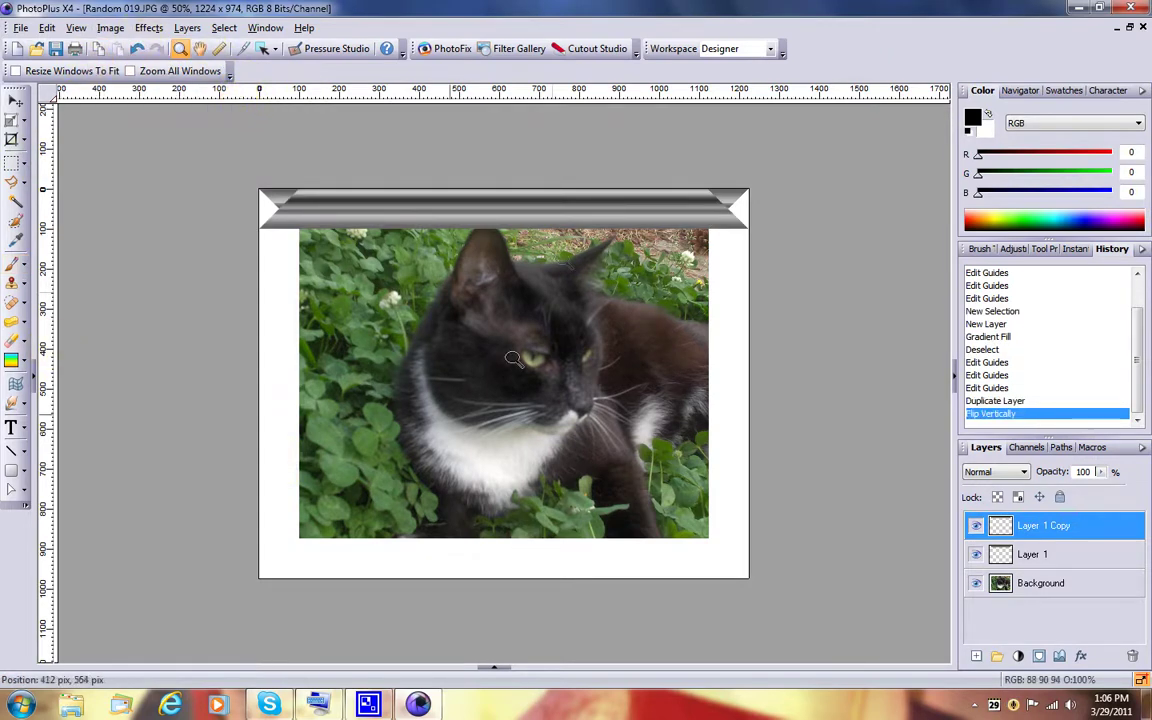
left_click(15, 101)
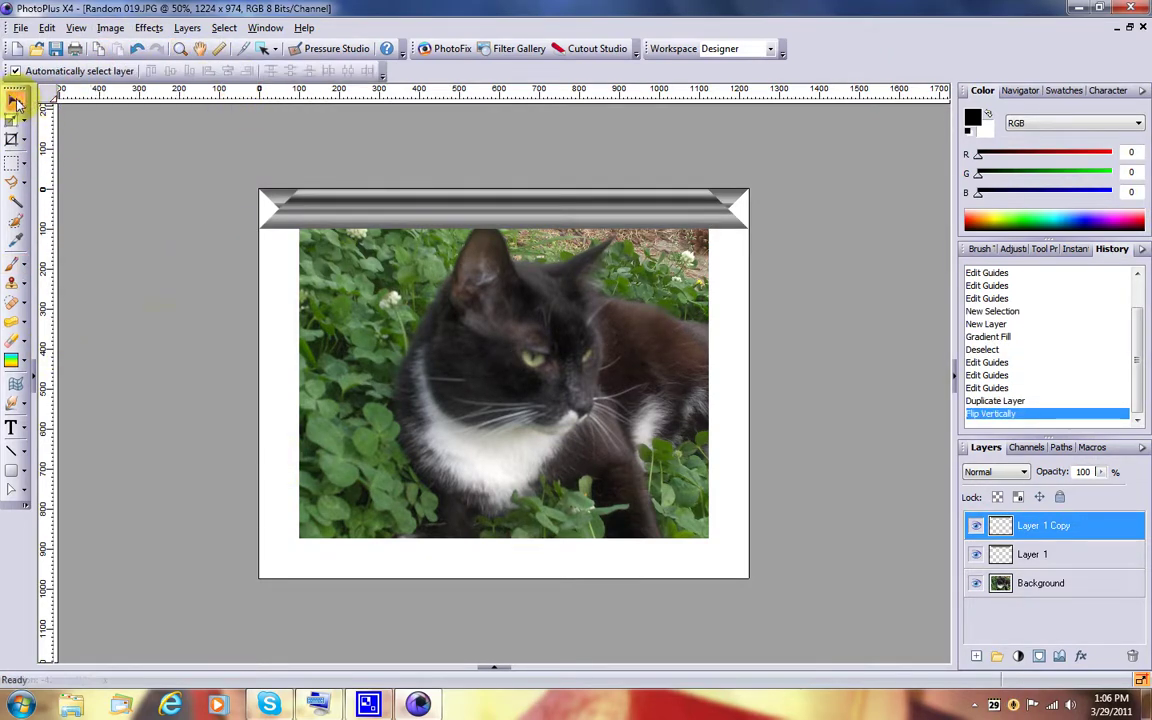
left_click_drag(441, 212, 441, 562)
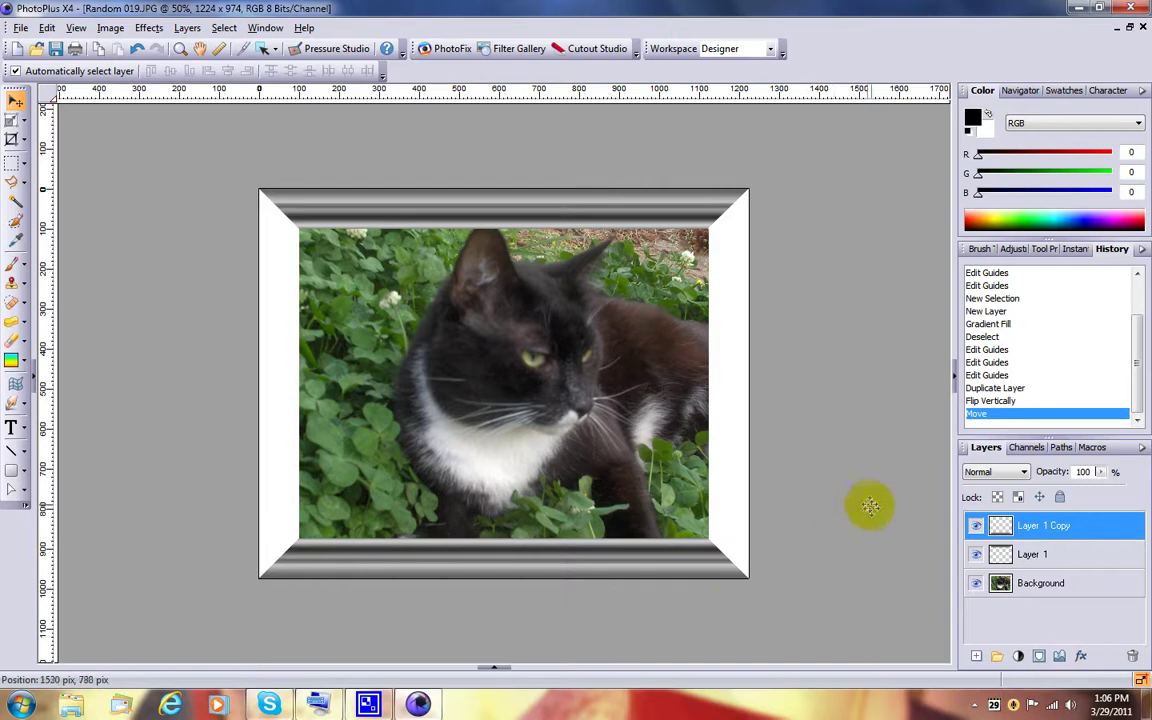
- Duplicate Layer 1 Copy as Layer 1 Copy 2 and rotate it 90° clockwise
right_click(1040, 530)
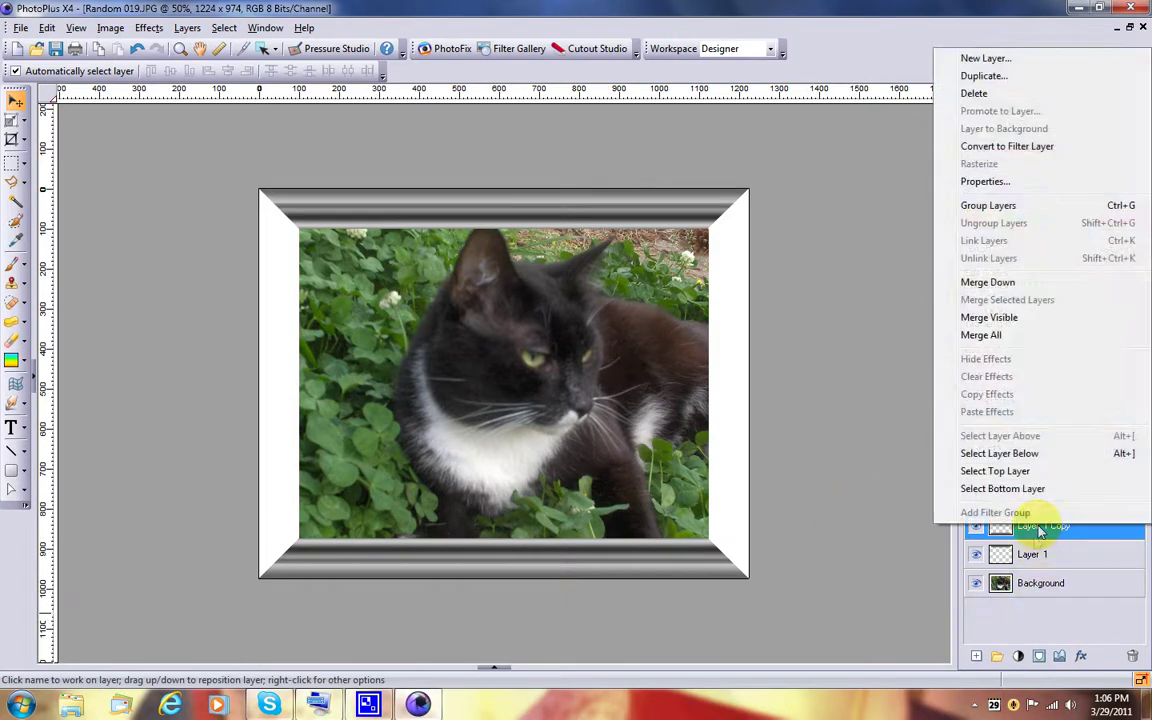
left_click(978, 77)
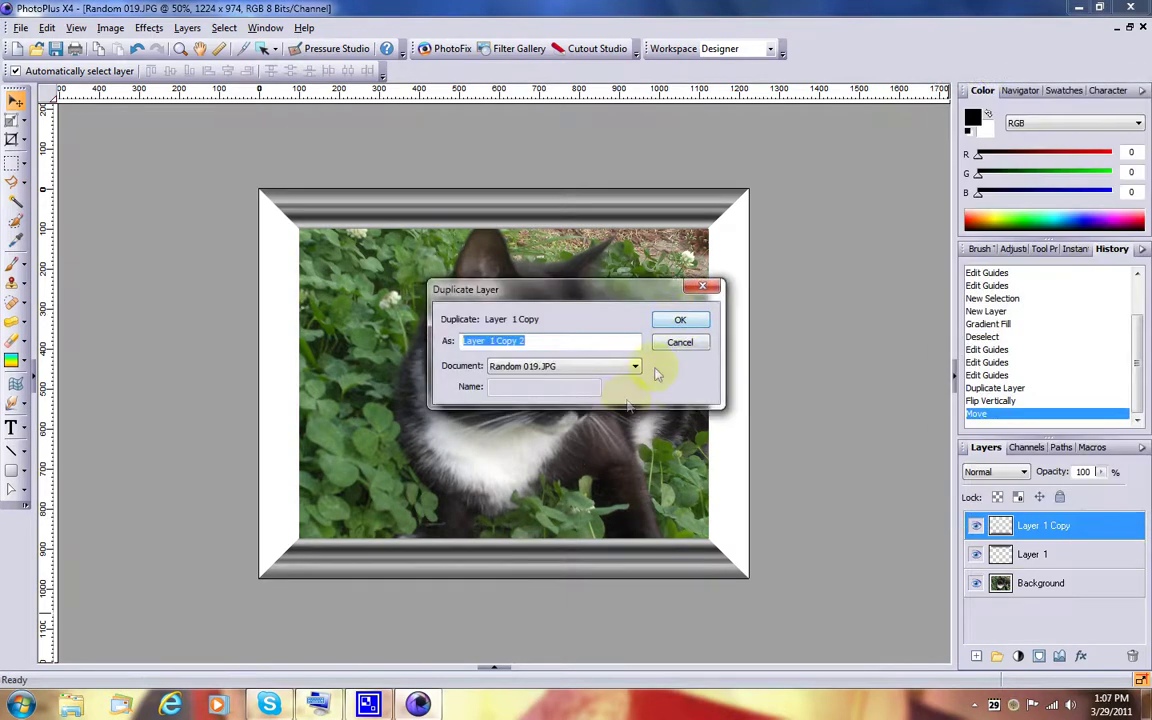
left_click(680, 319)
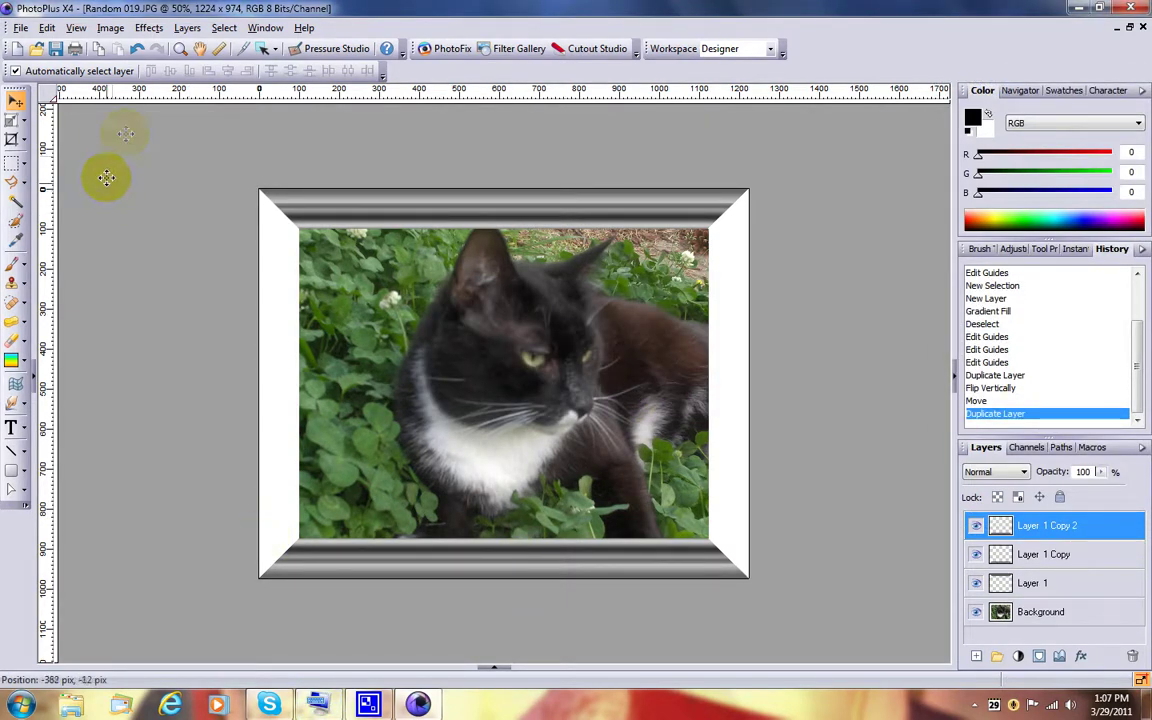
left_click(110, 27)
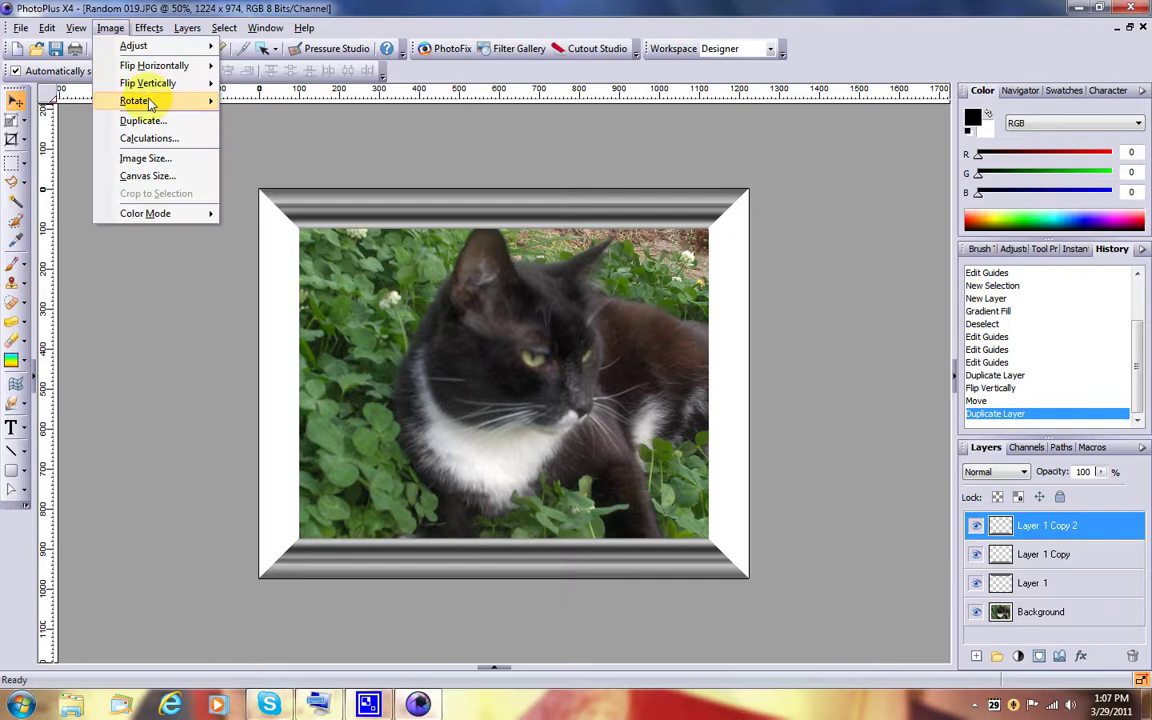
mouse_move(147, 102)
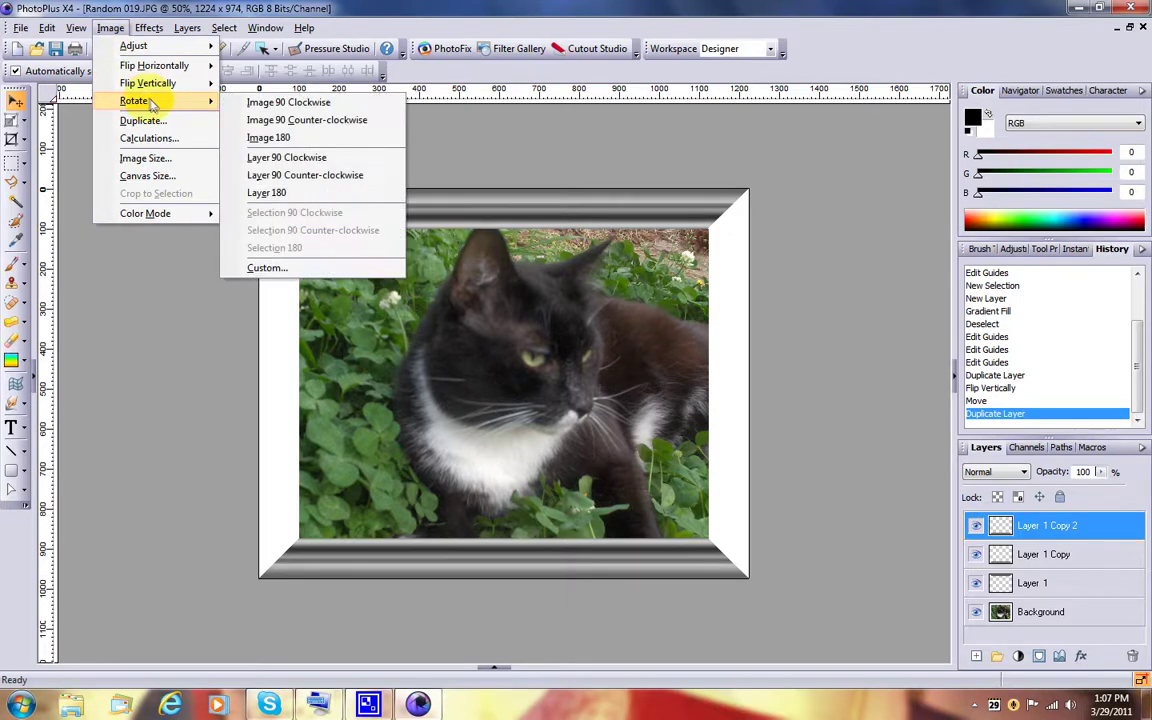
left_click(288, 160)
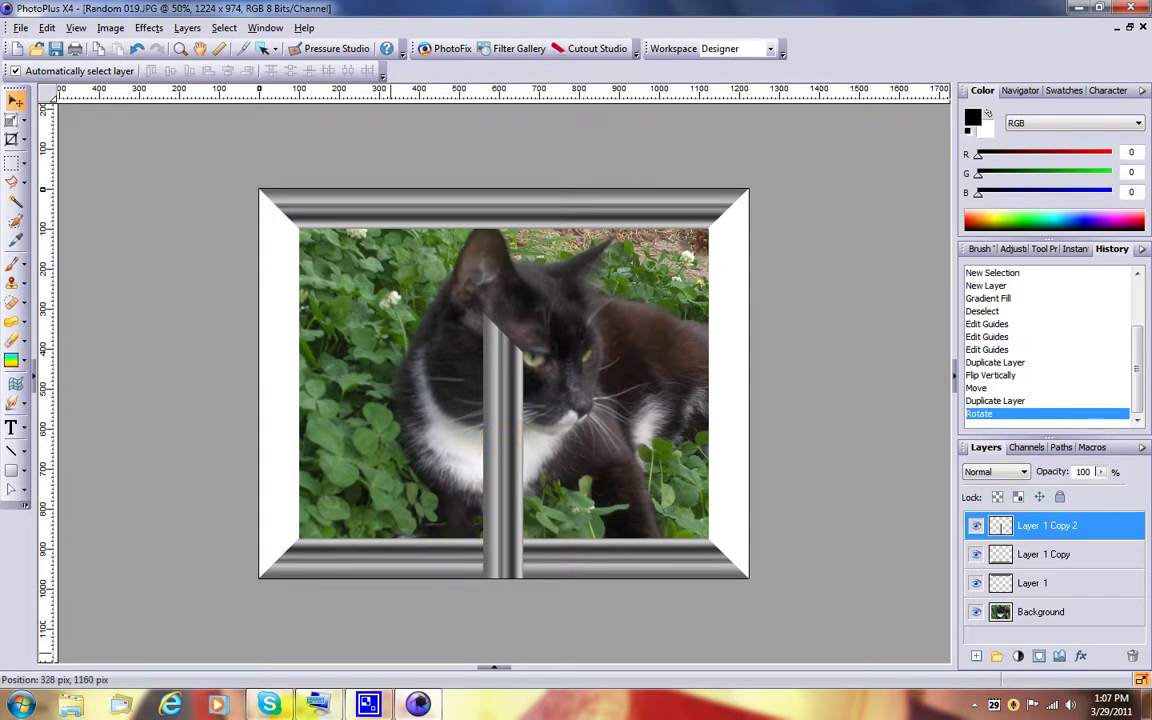
- Move the vertical band to the left edge and drop its layer just above Background
left_click_drag(507, 404, 283, 300)
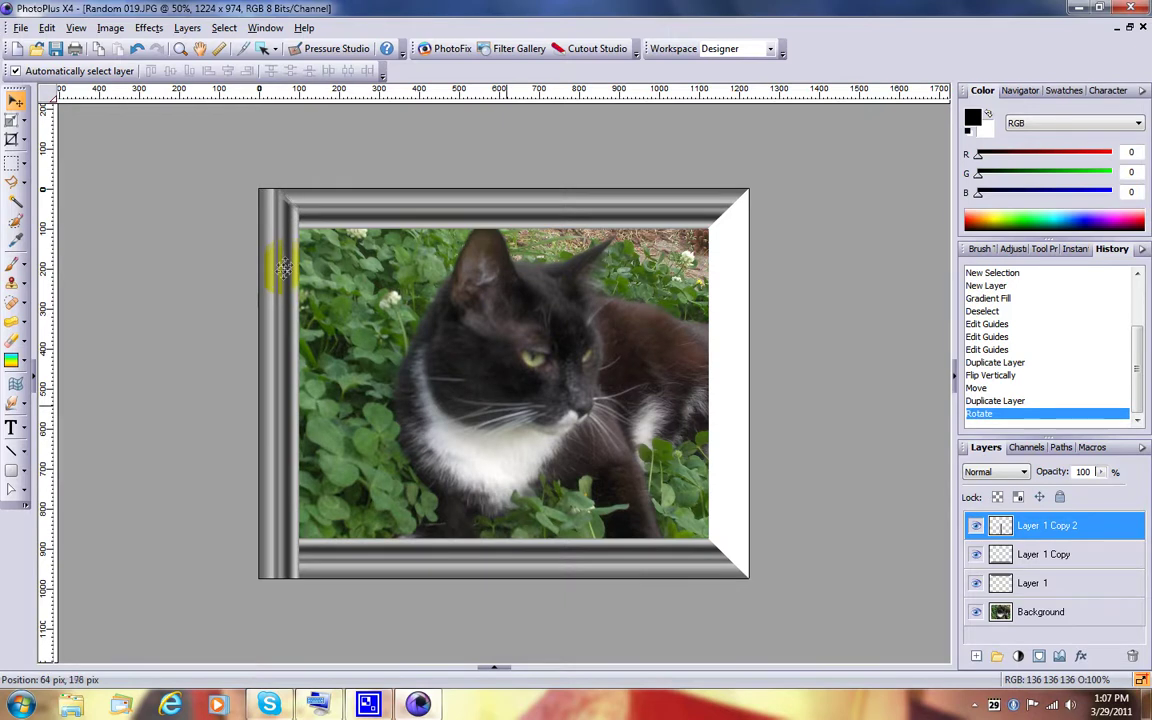
left_click(281, 285)
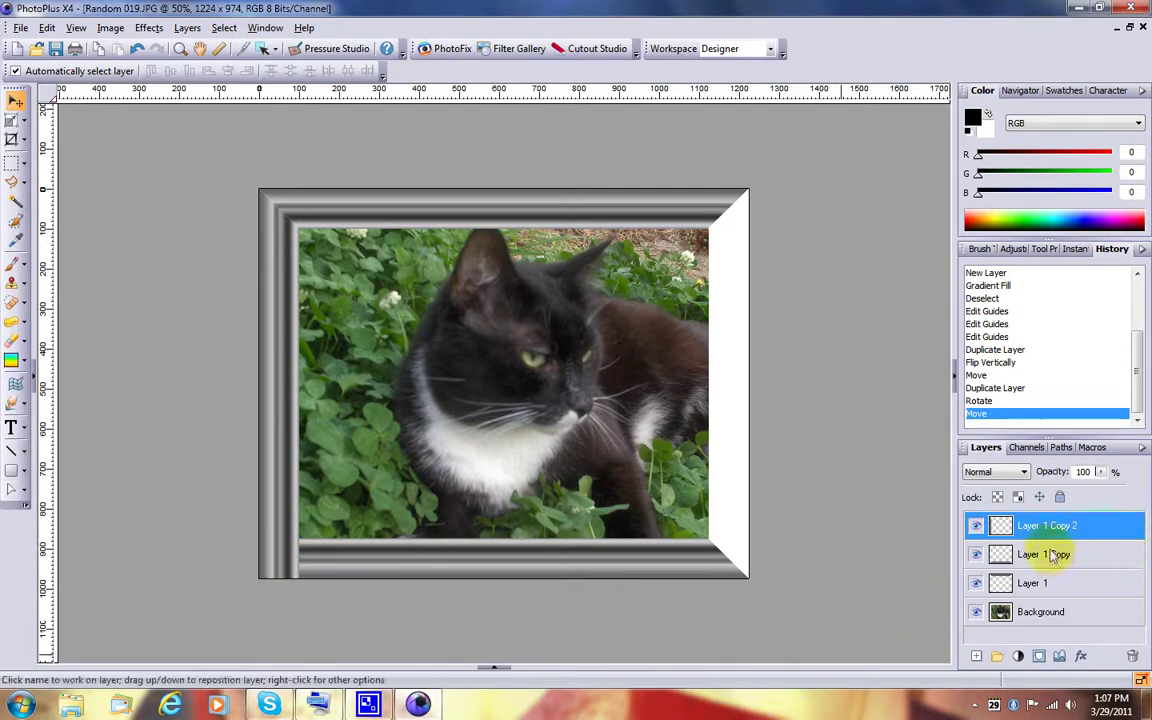
left_click_drag(1045, 535, 1045, 592)
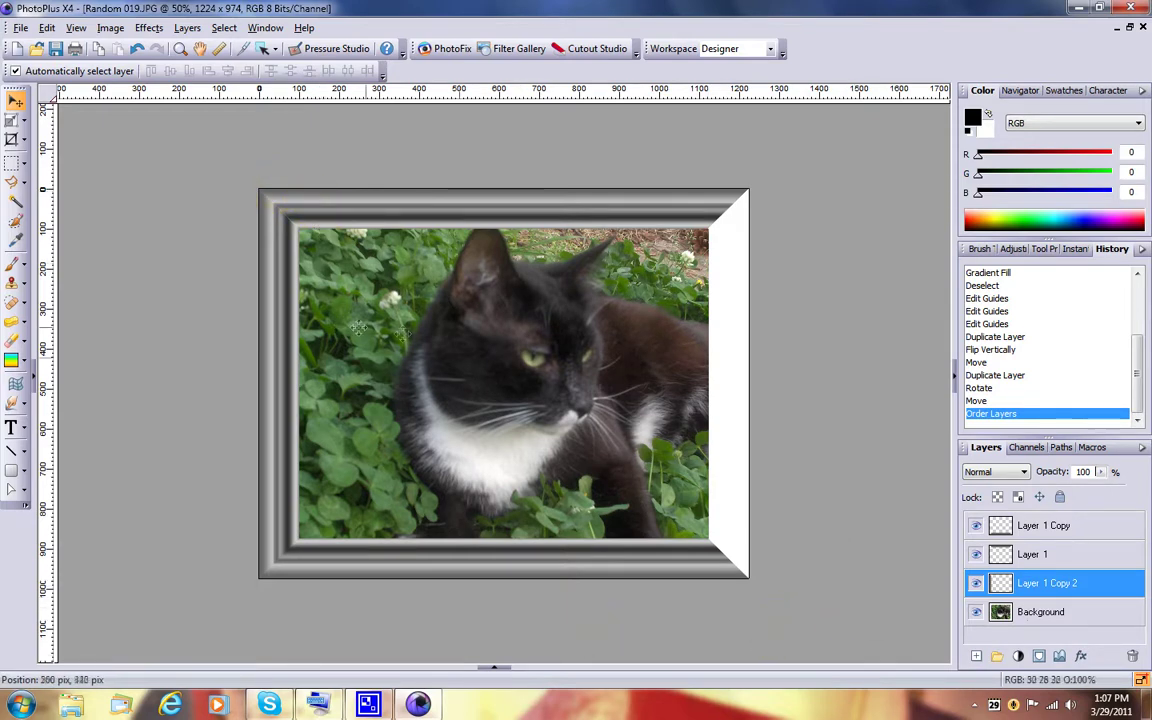
- Duplicate the left band as Layer 1 Copy 3 and flip that layer horizontally
right_click(1038, 592)
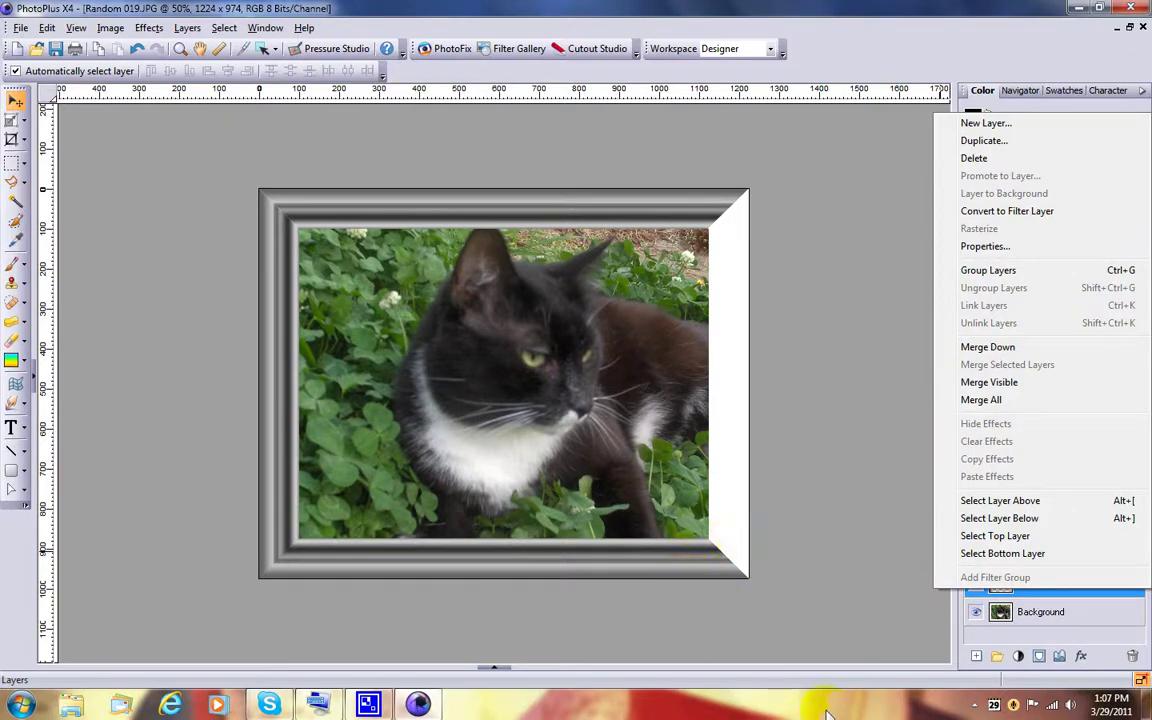
left_click(1010, 142)
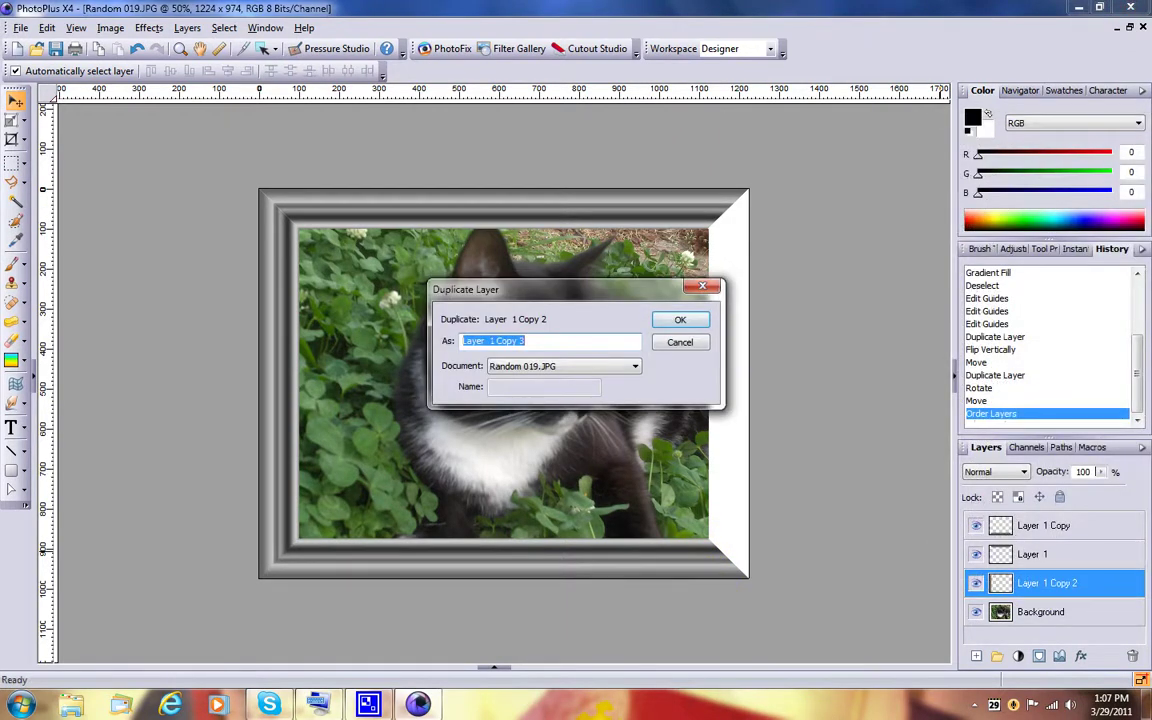
left_click(663, 319)
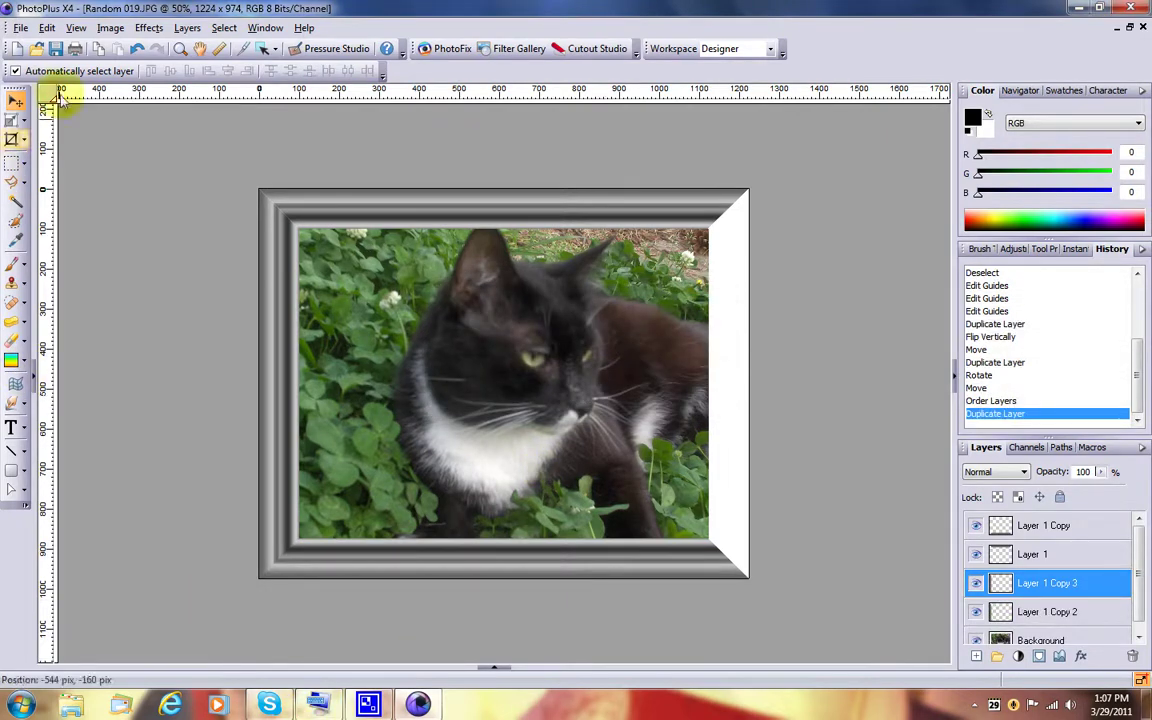
left_click(110, 27)
mouse_move(161, 70)
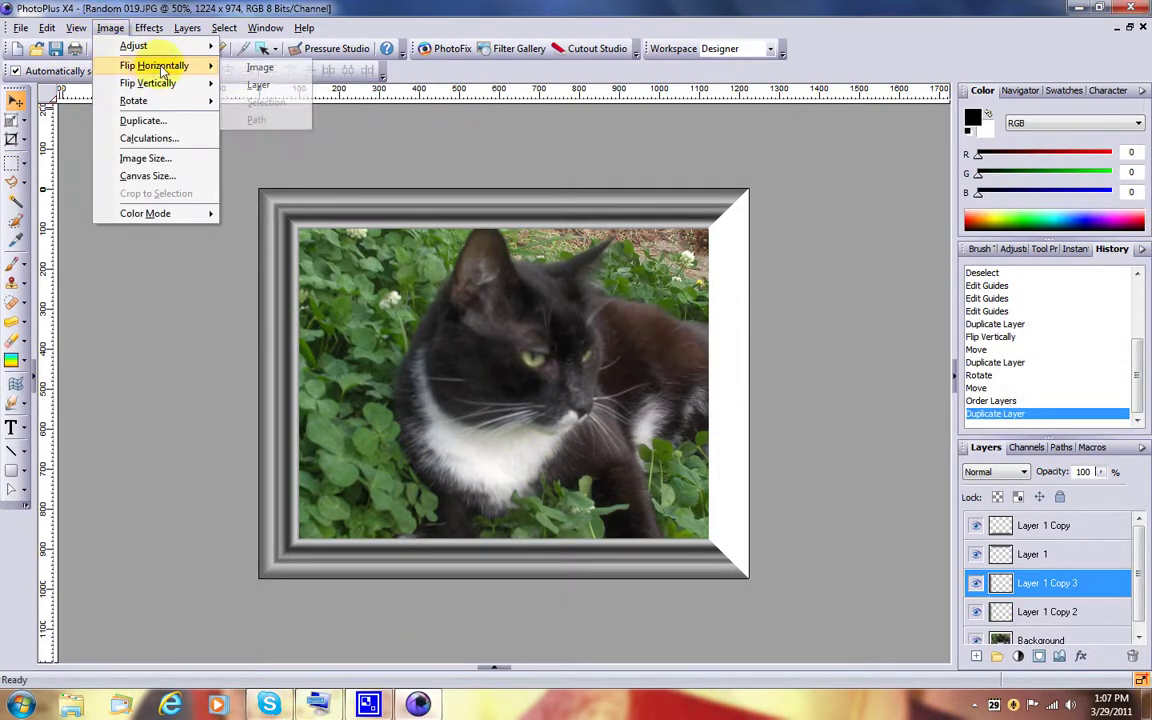
left_click(258, 85)
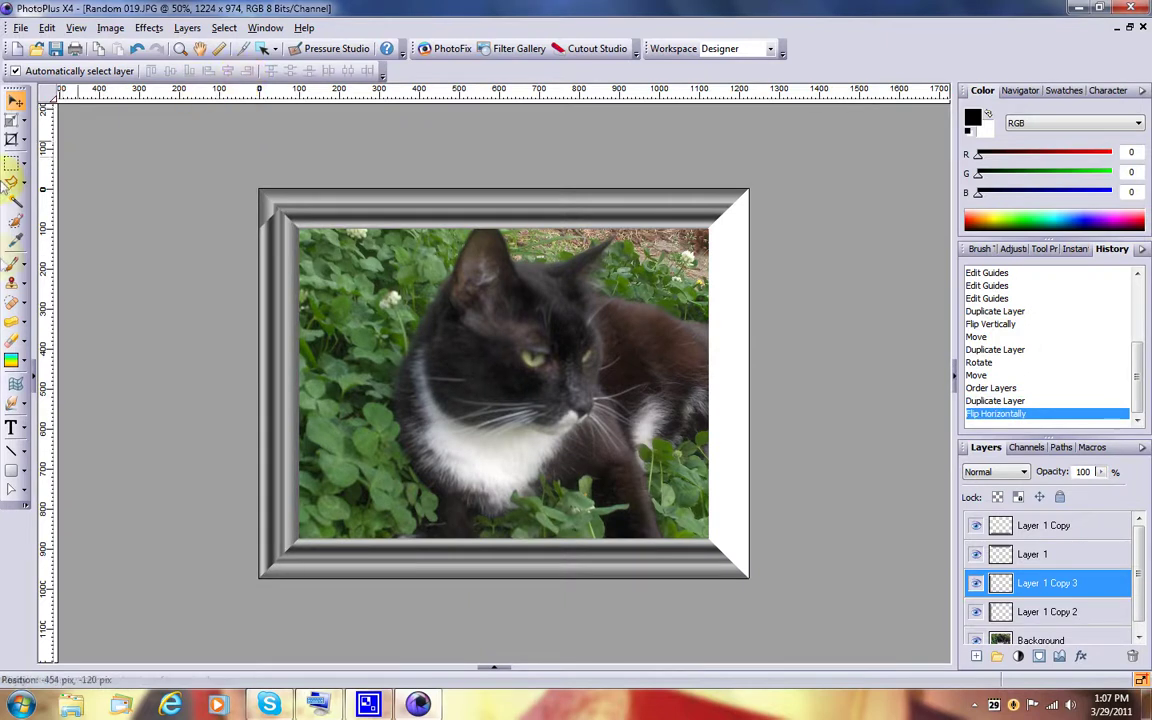
- Position the mirrored band along the frame's right edge
left_click(483, 437)
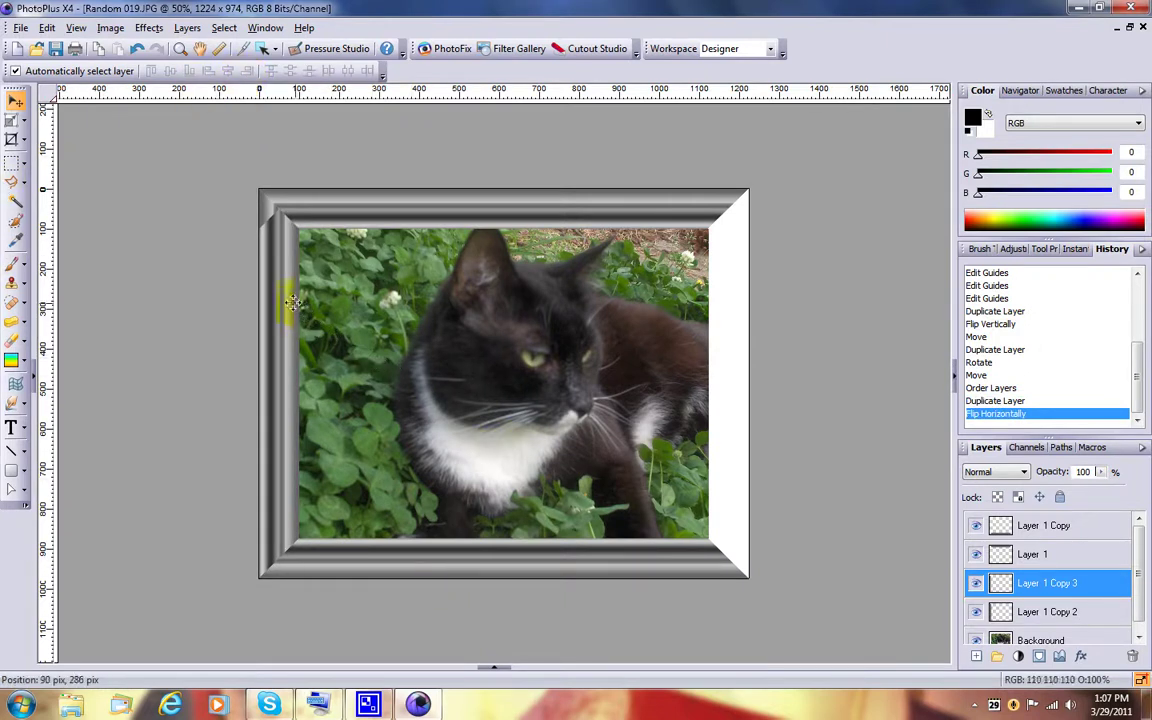
left_click_drag(276, 300, 734, 306)
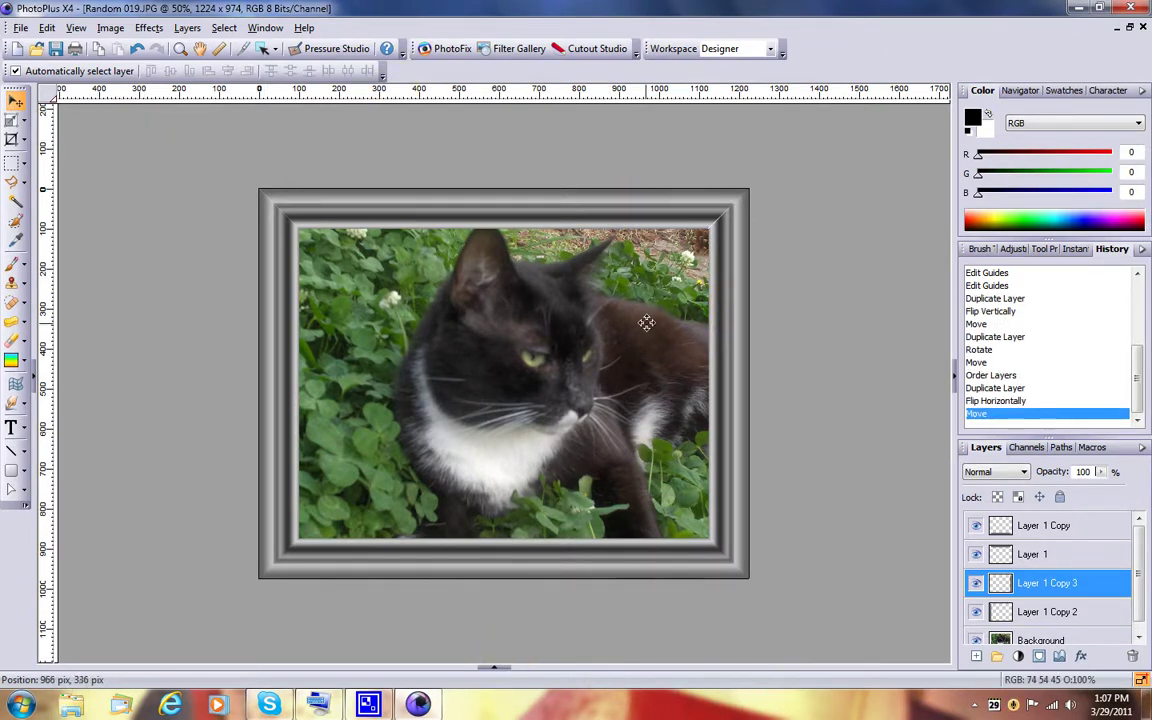
left_click(722, 290)
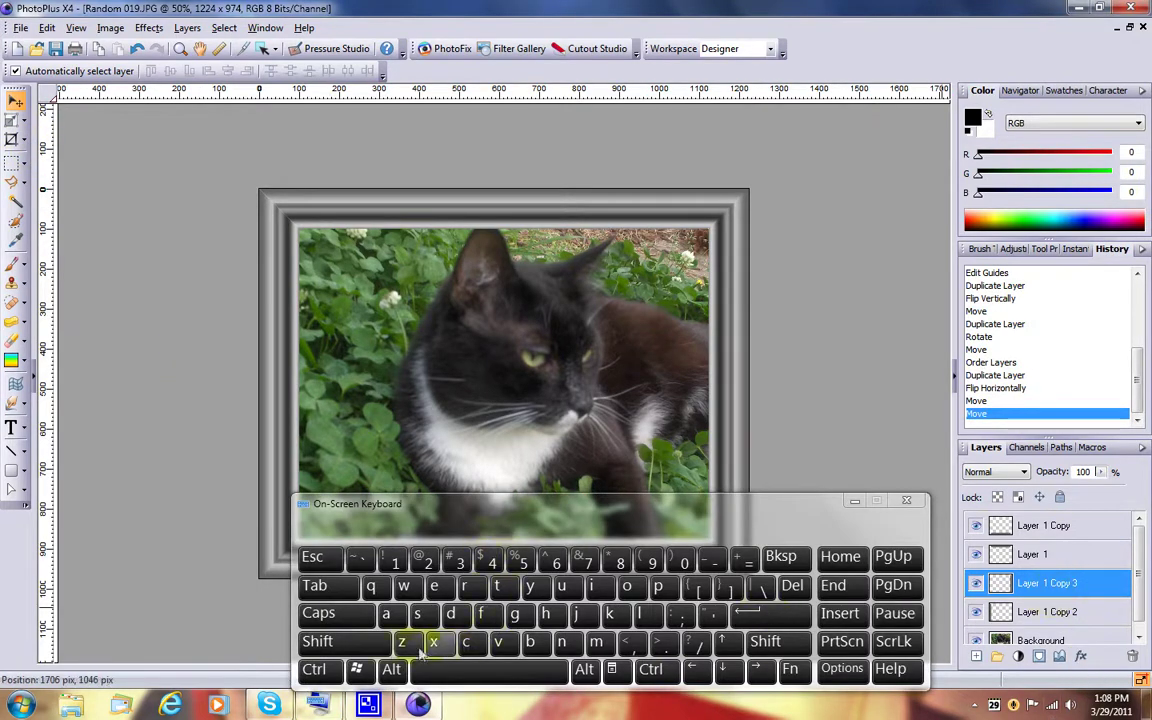
- Select all four frame layers: Layer 1, Layer 1 Copy, Copy 2 and Copy 3
left_click(372, 651)
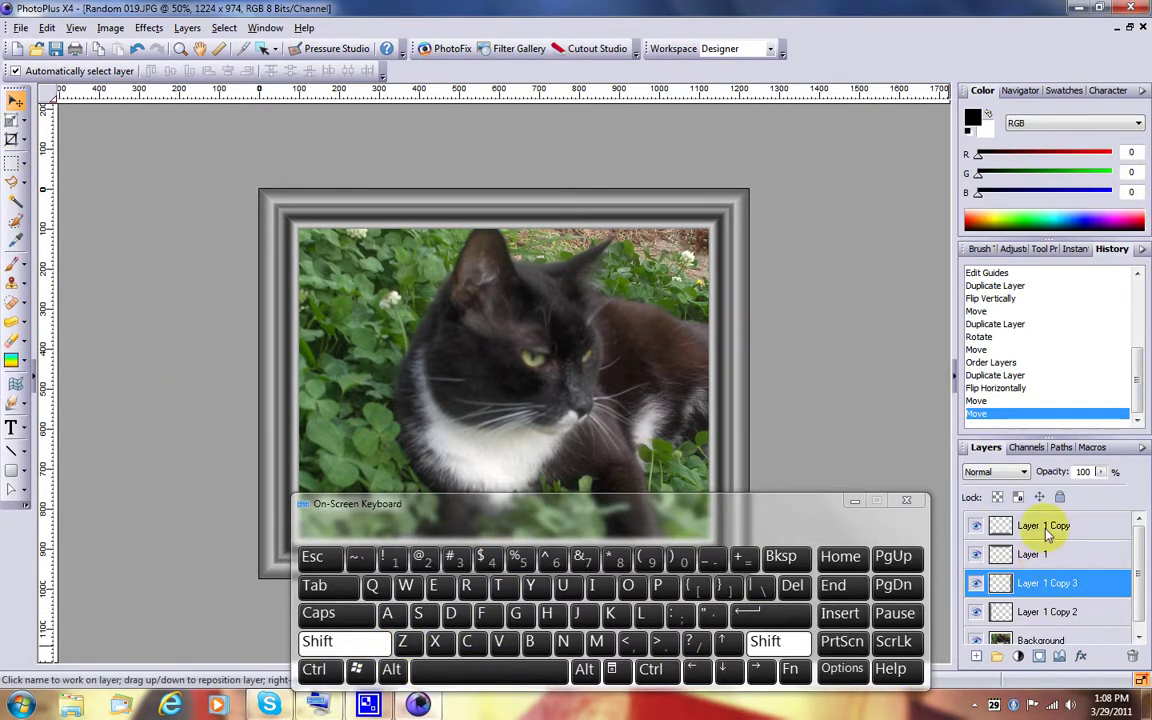
left_click(1045, 530, "shift")
left_click(1036, 613, "shift")
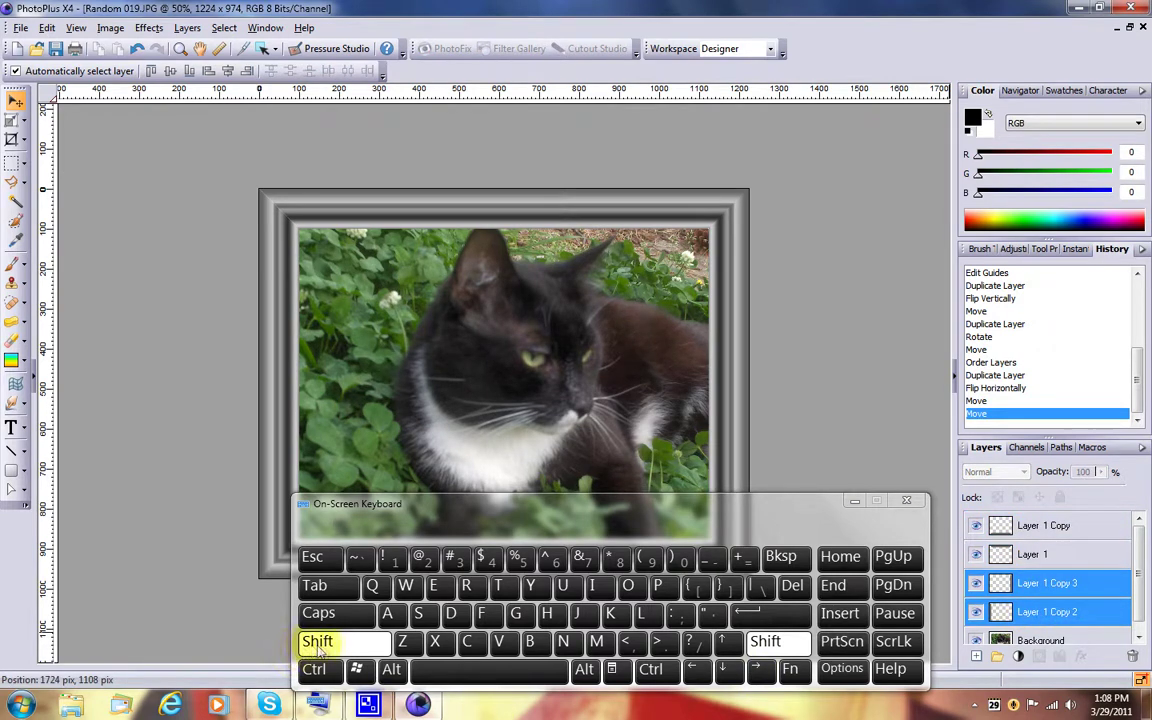
left_click(1022, 622)
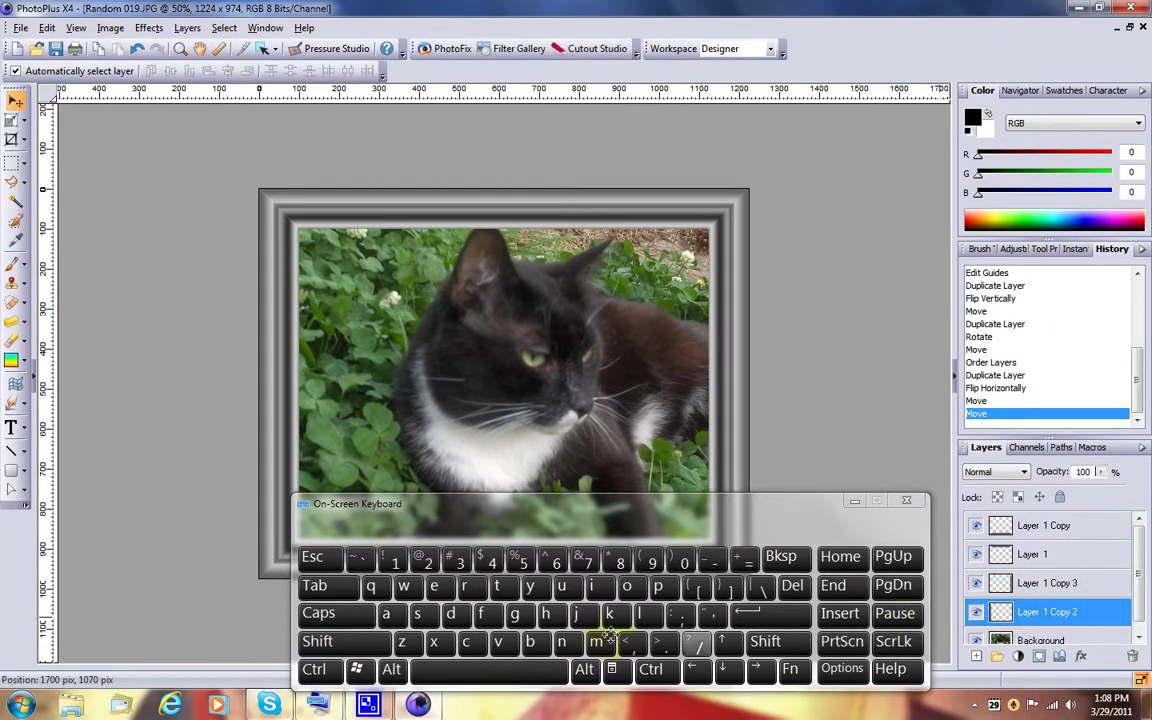
left_click(317, 641)
left_click(1040, 583, "shift")
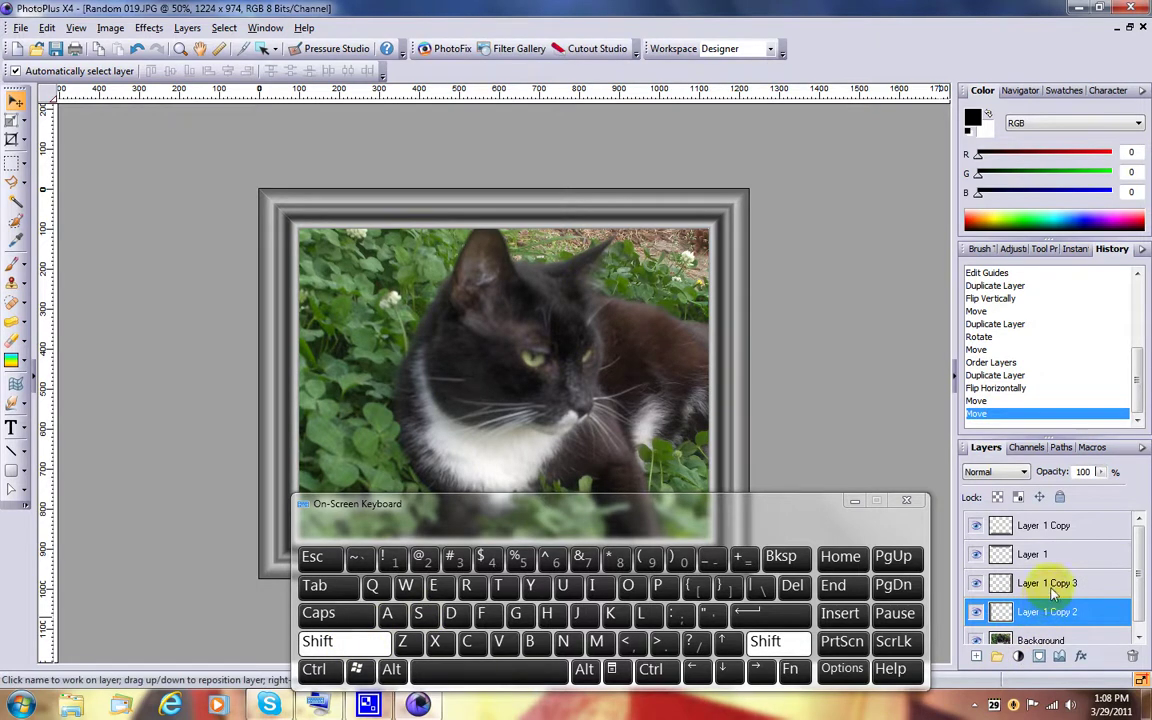
left_click(1052, 553, "shift")
left_click(1058, 537, "shift")
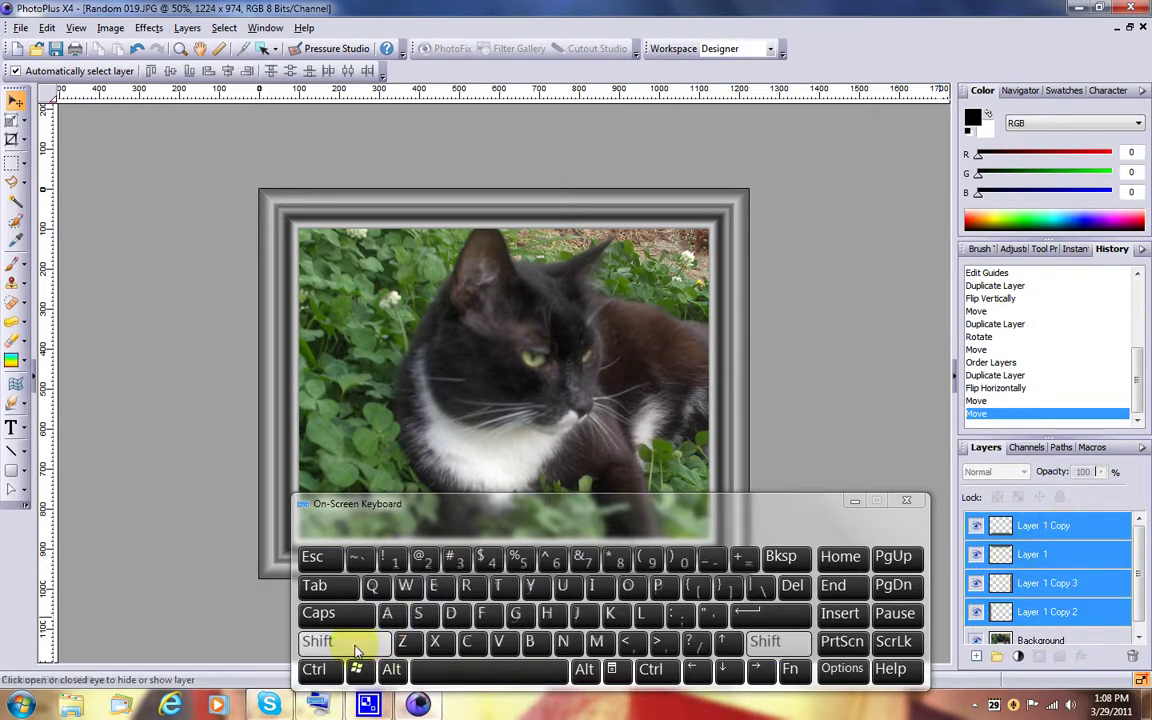
- Merge the selected frame layers into Layer 1 Copy and close the on-screen keyboard
left_click(188, 29)
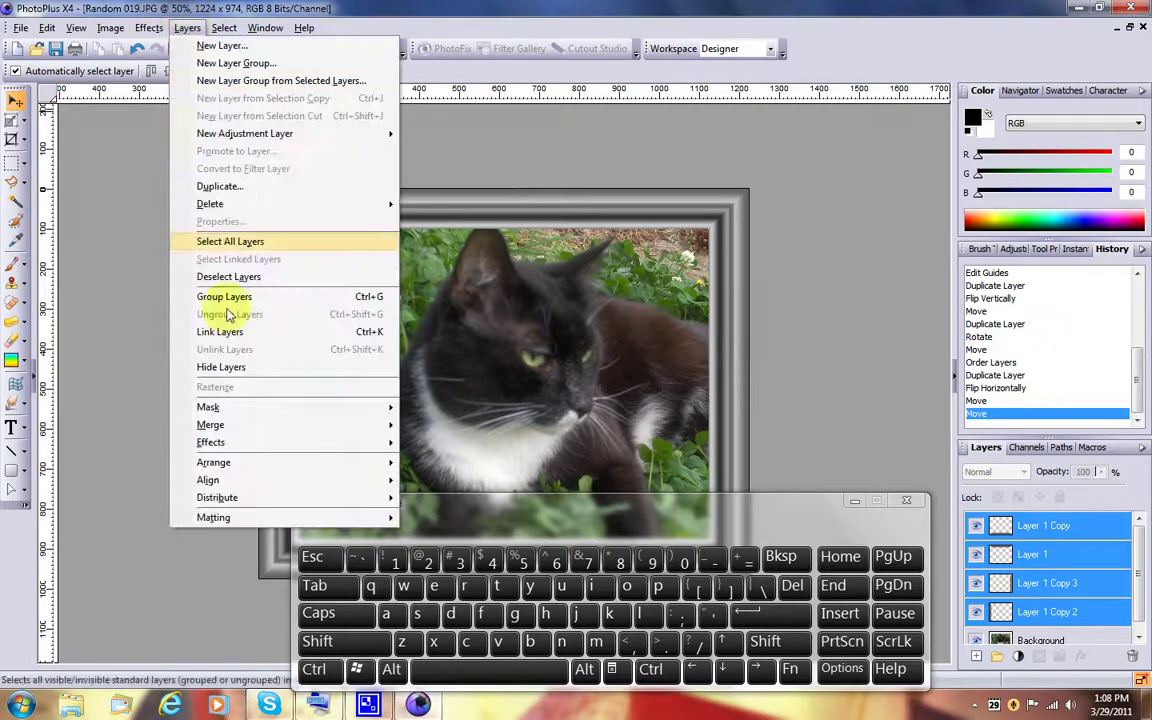
mouse_move(330, 426)
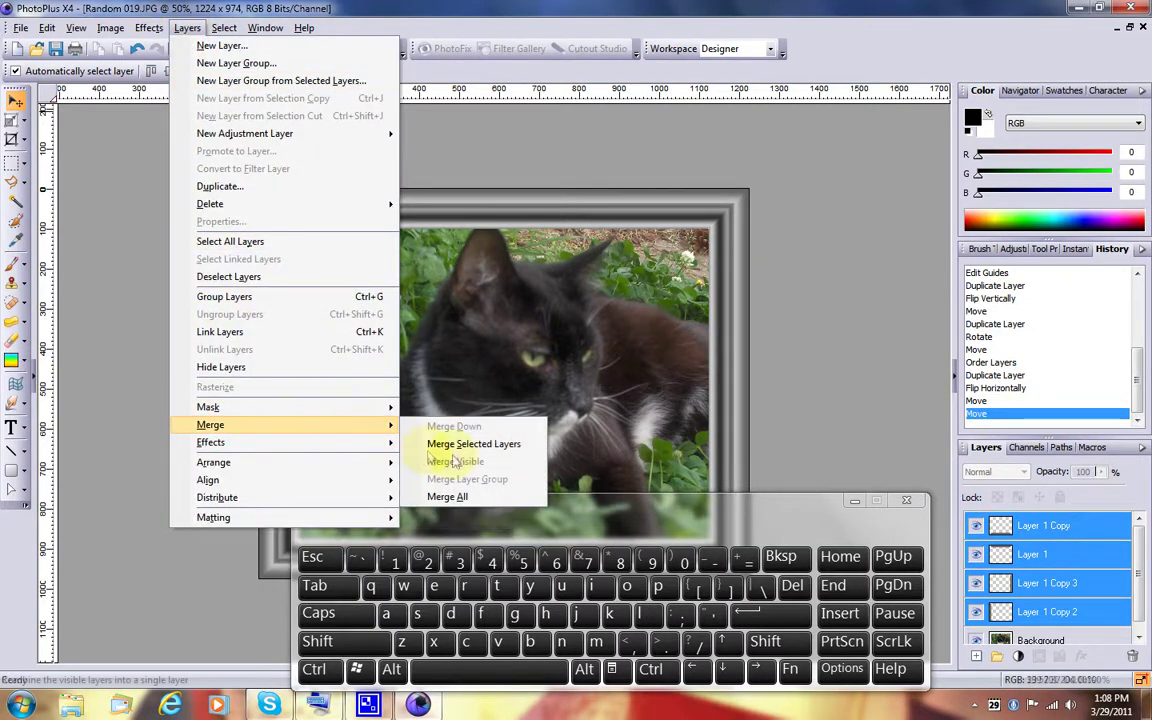
left_click(395, 446)
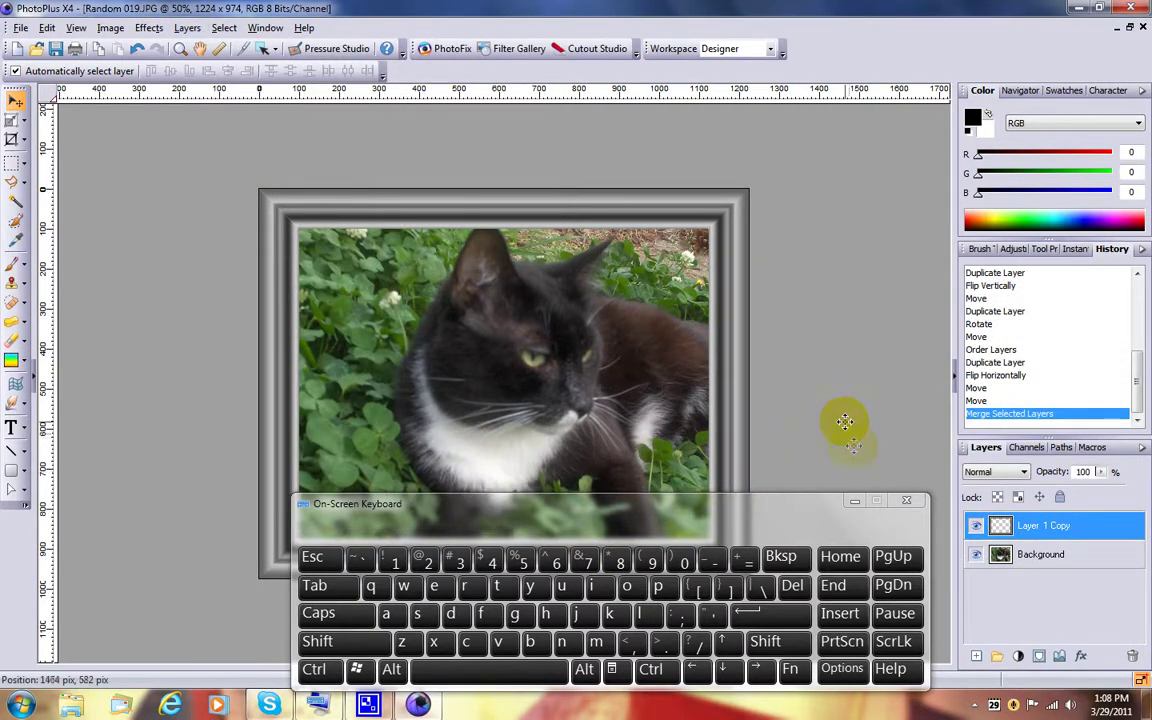
left_click(906, 500)
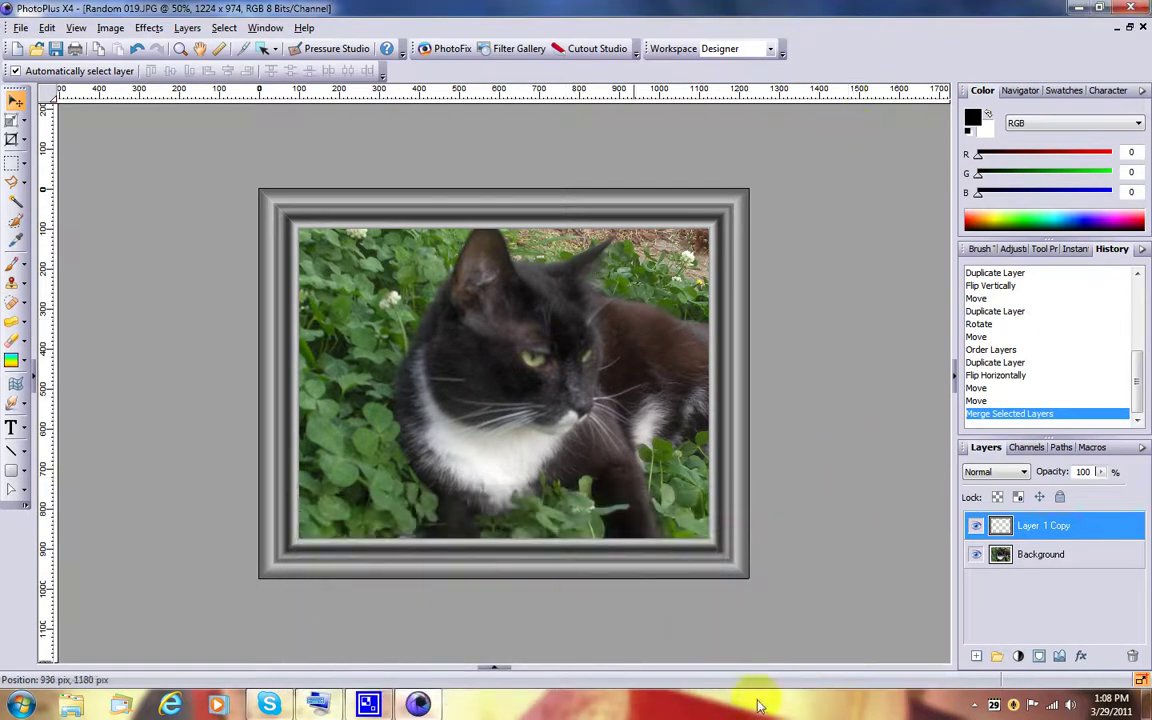
- Hide and then re-show the merged frame layer to compare it against the cat photo
left_click(976, 526)
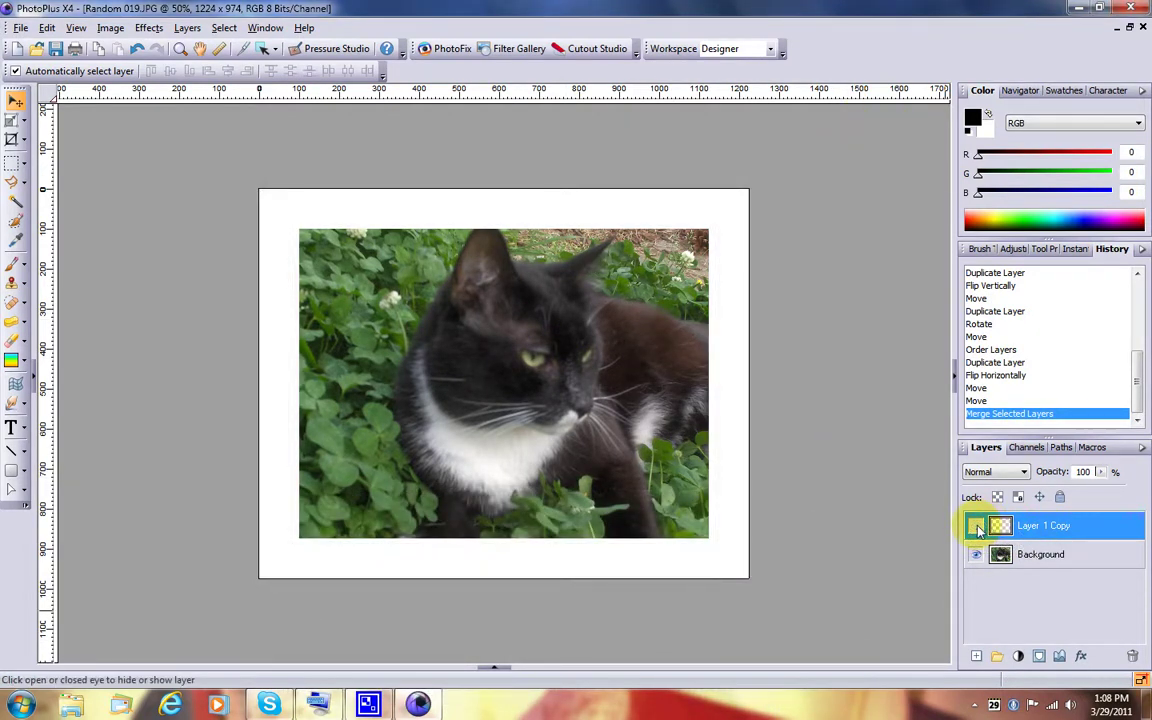
left_click(976, 526)
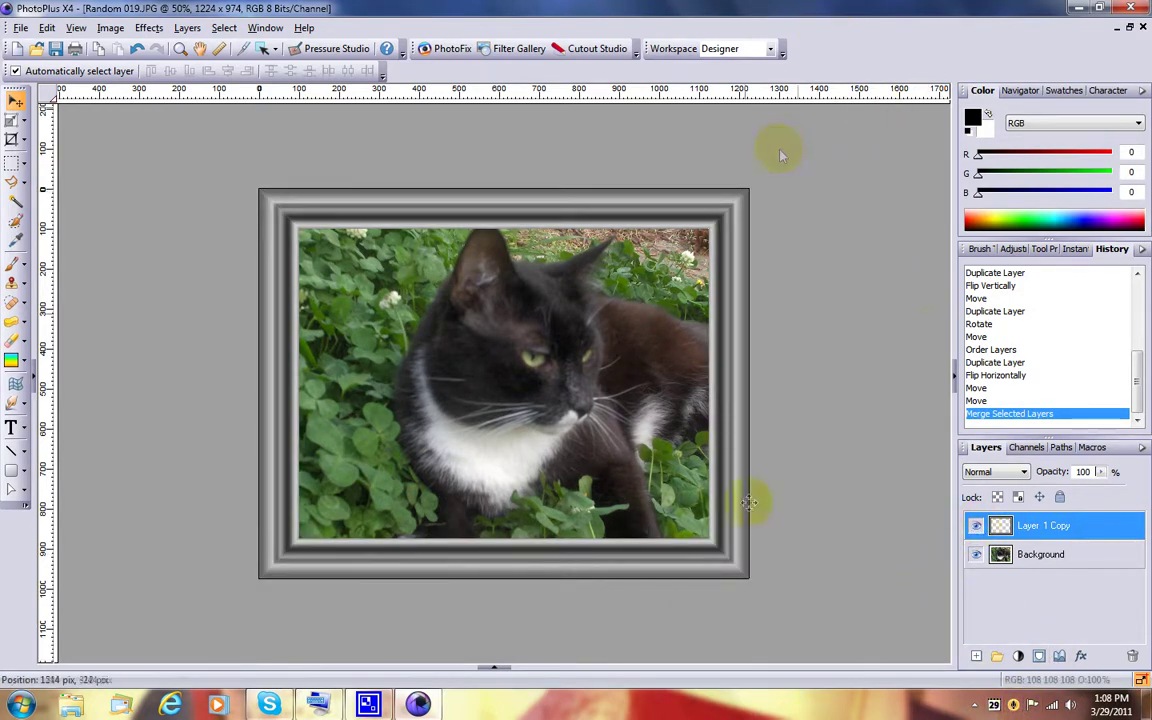
- Enable a Drop Shadow on the frame: Multiply, opacity 75, blur 52, distance 16, intensity 5
left_click(1081, 655)
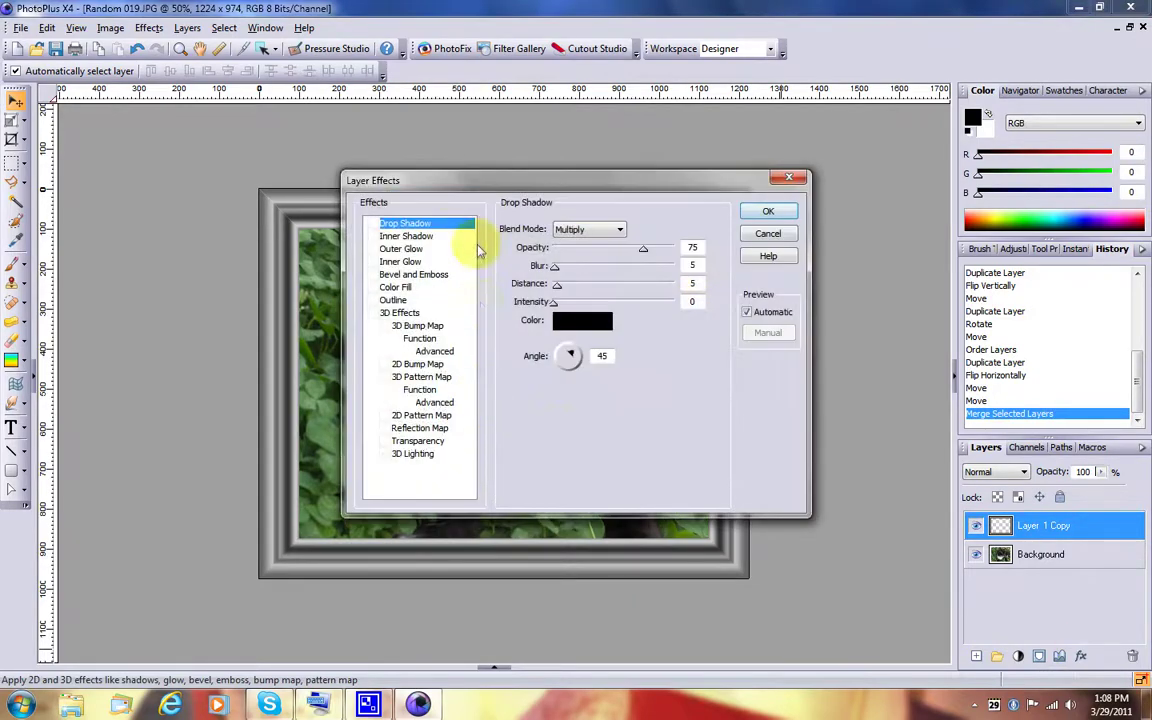
left_click_drag(440, 193, 759, 259)
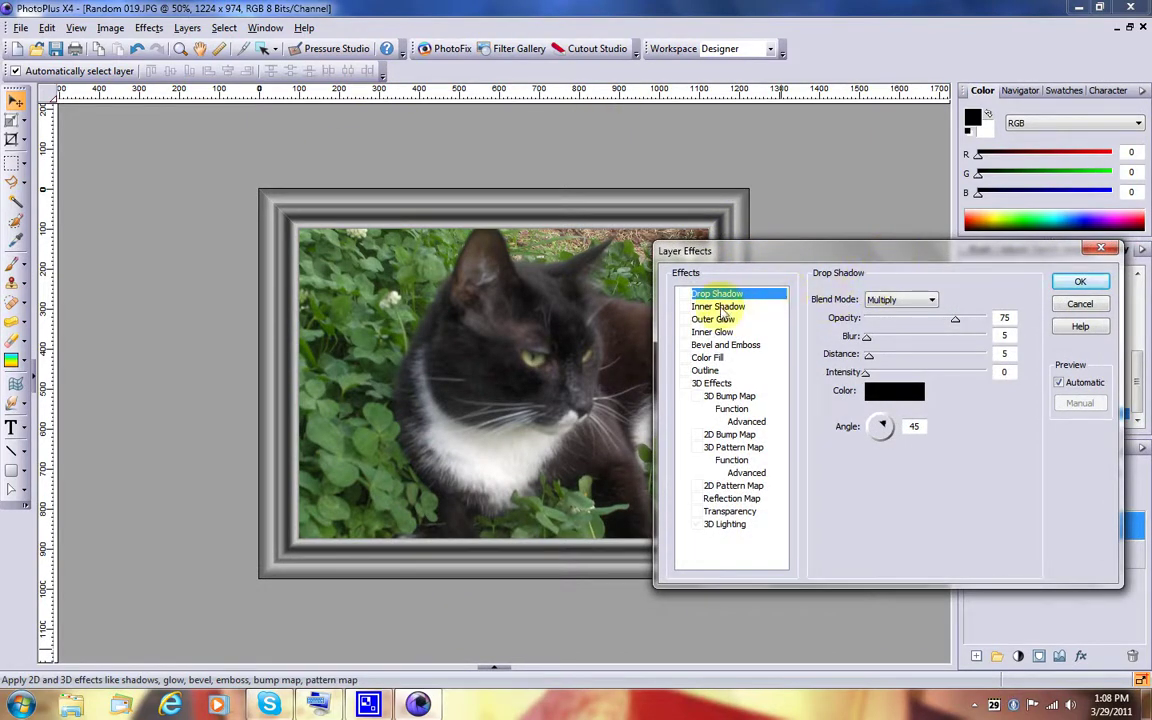
left_click(685, 295)
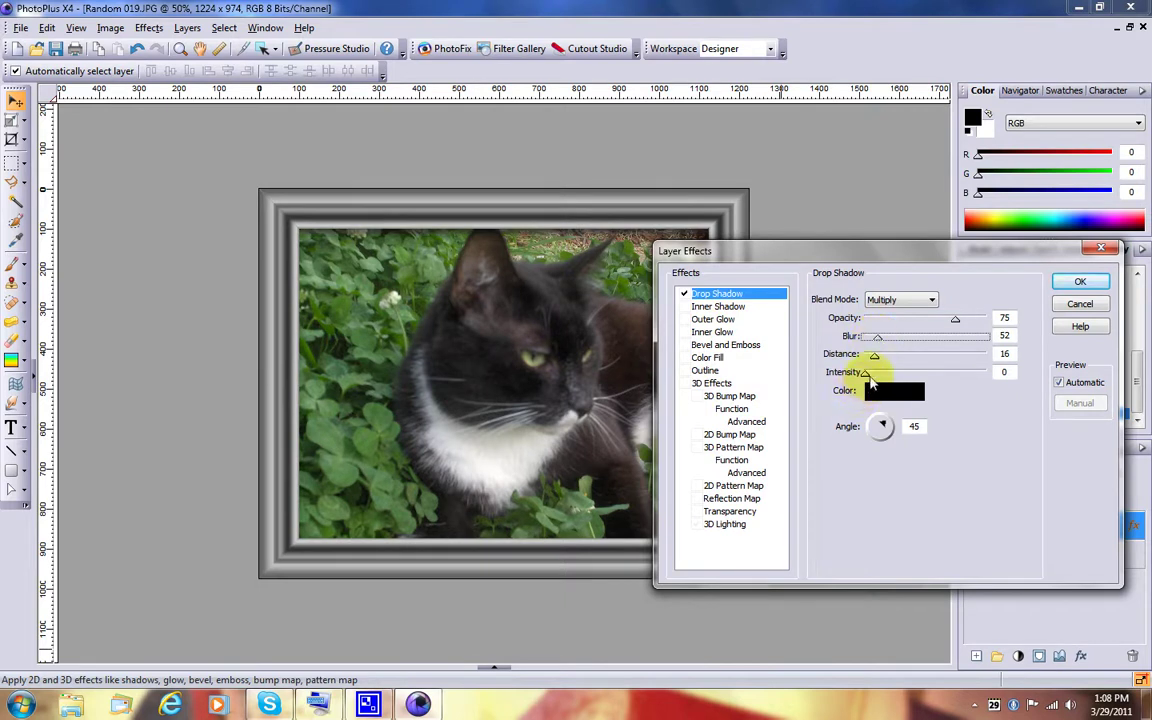
left_click_drag(867, 374, 870, 377)
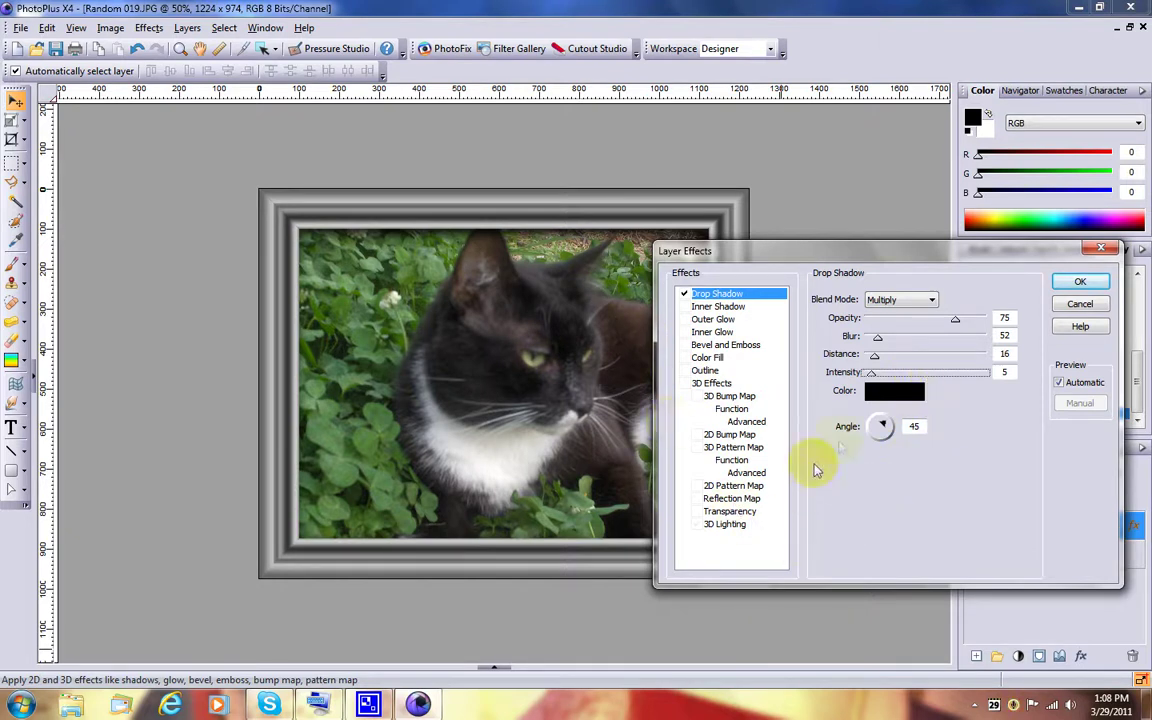
- Enable 3D Effects (blur 25, depth 25) and a Reflection Map on the frame
left_click(686, 385)
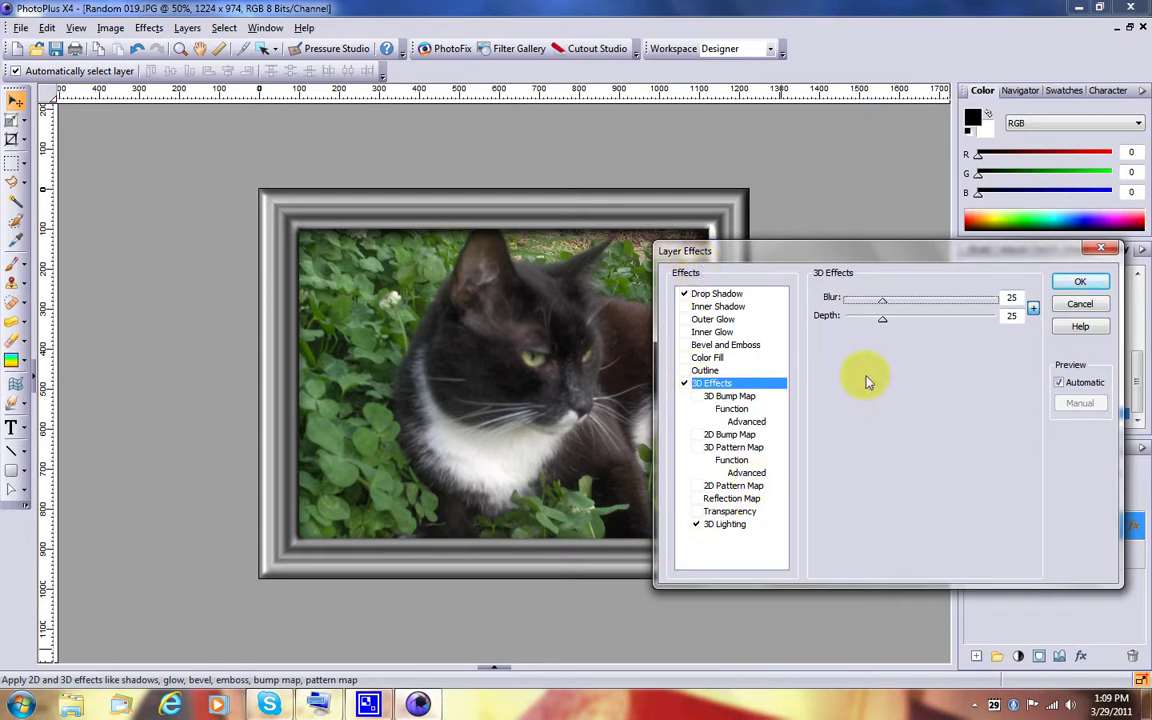
left_click(700, 530)
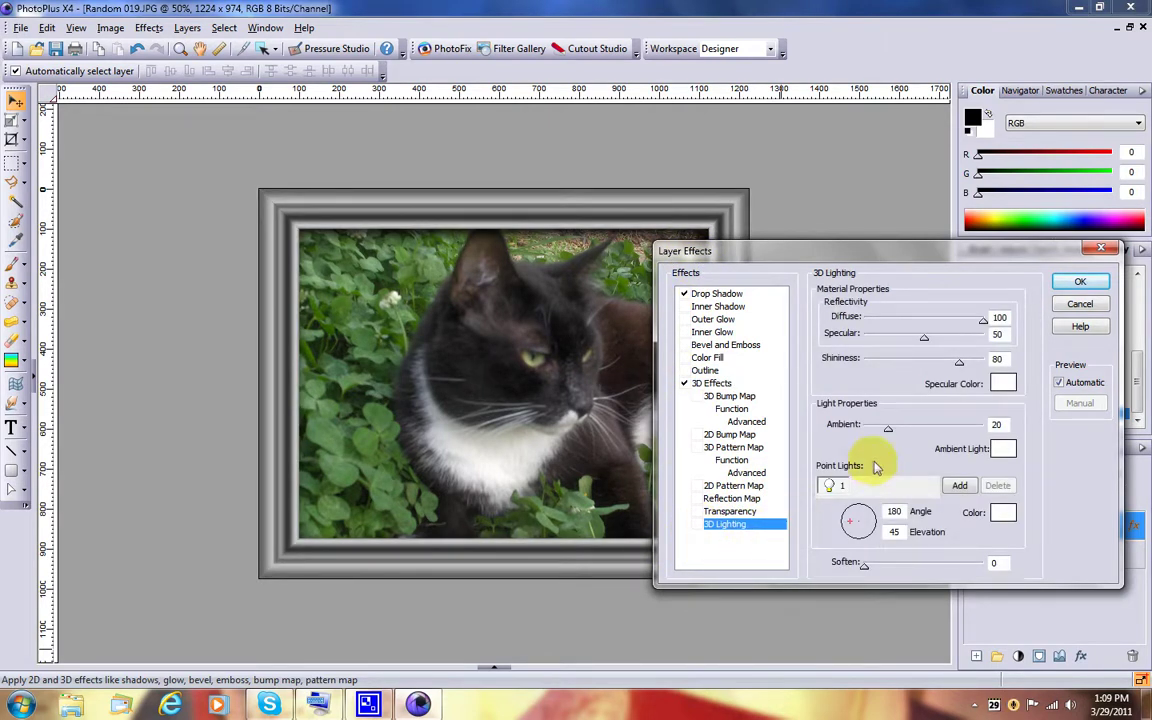
left_click(697, 500)
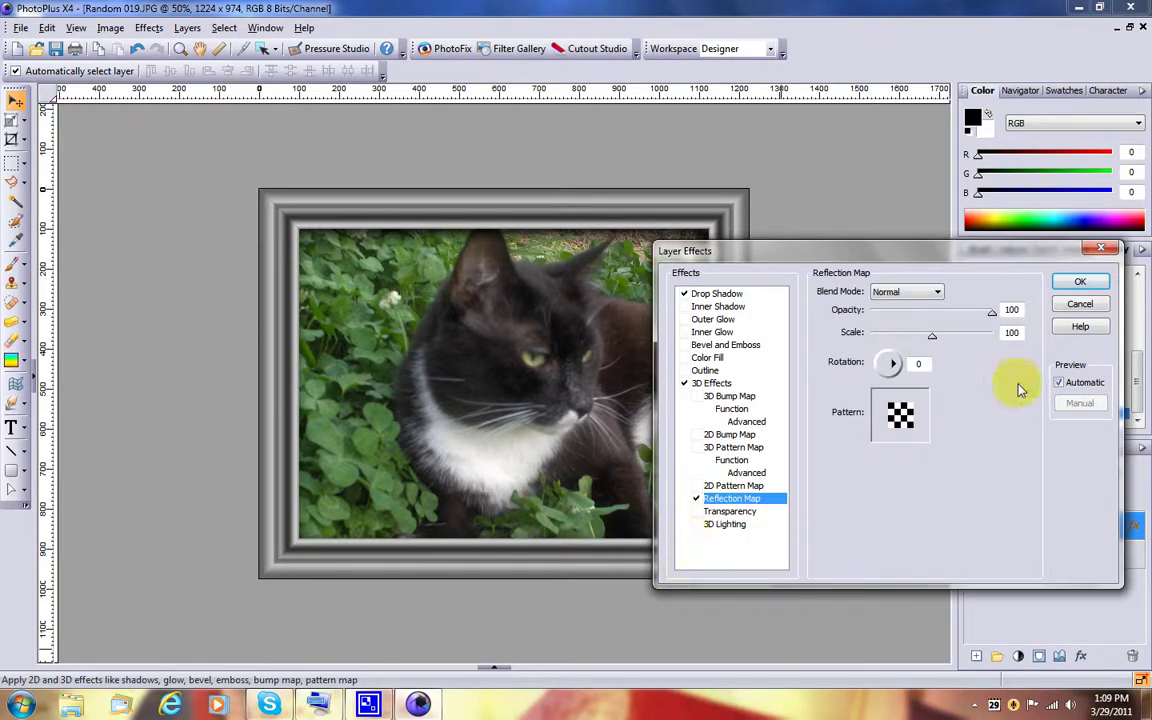
- Set the reflection map pattern to a chrome sphere from Reflections - Indoor
left_click(900, 414)
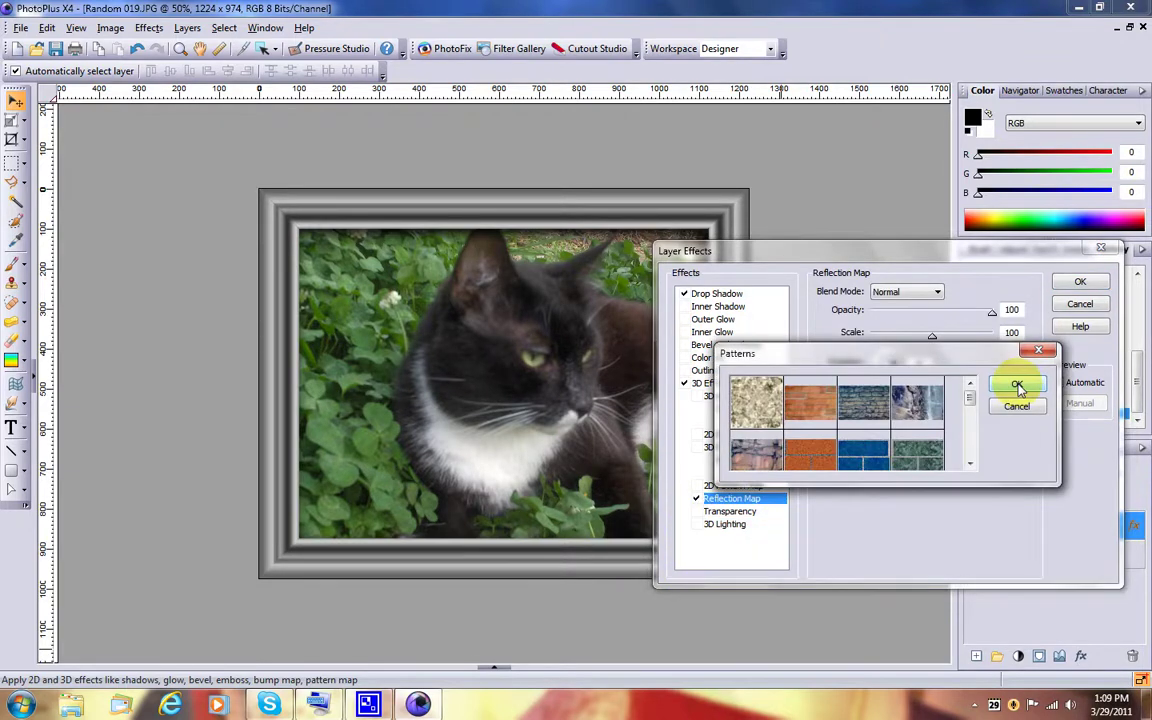
right_click(817, 414)
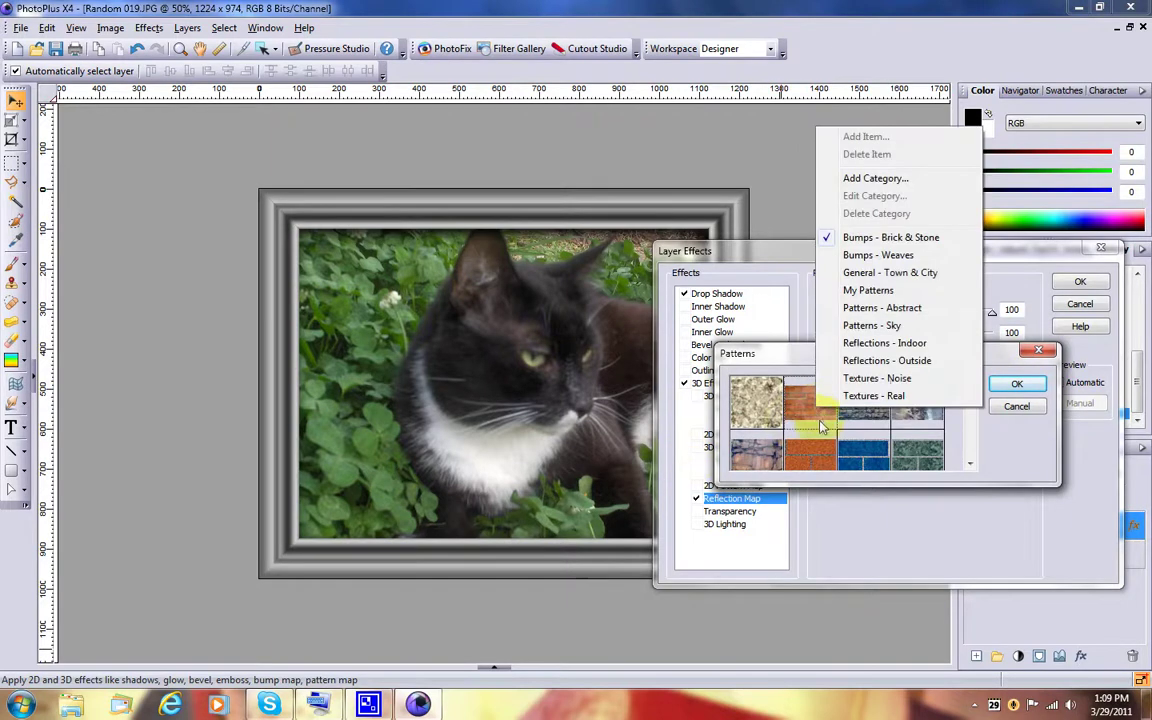
left_click(928, 343)
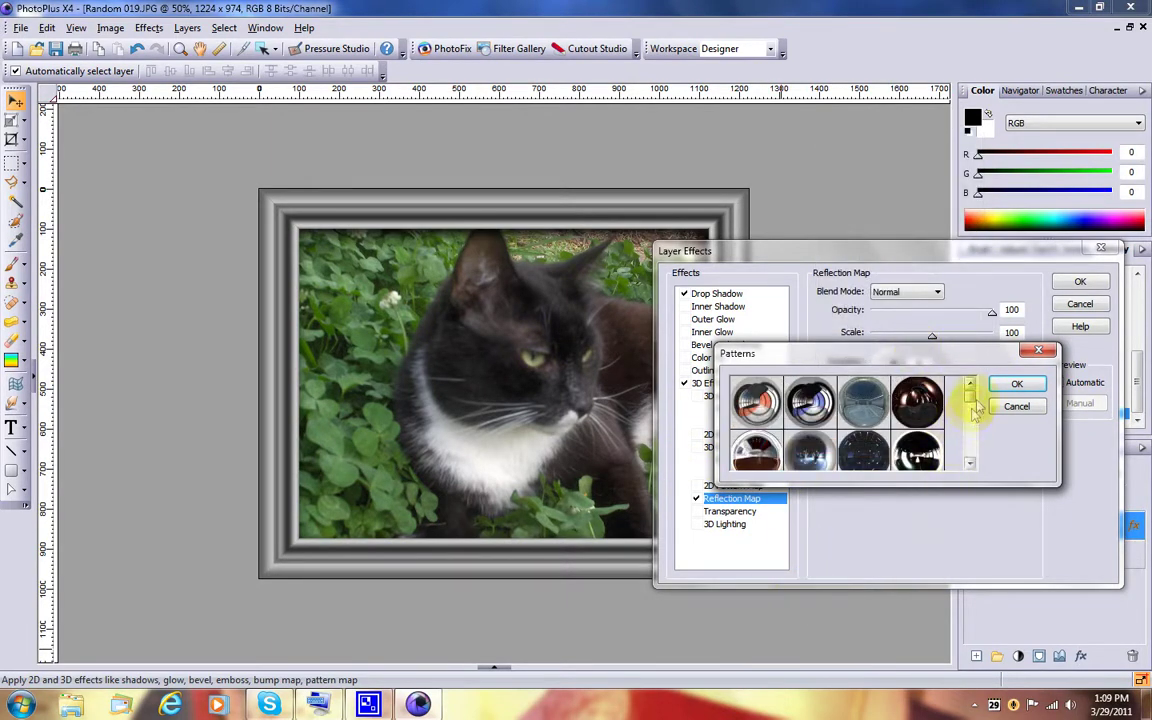
left_click_drag(975, 408, 975, 418)
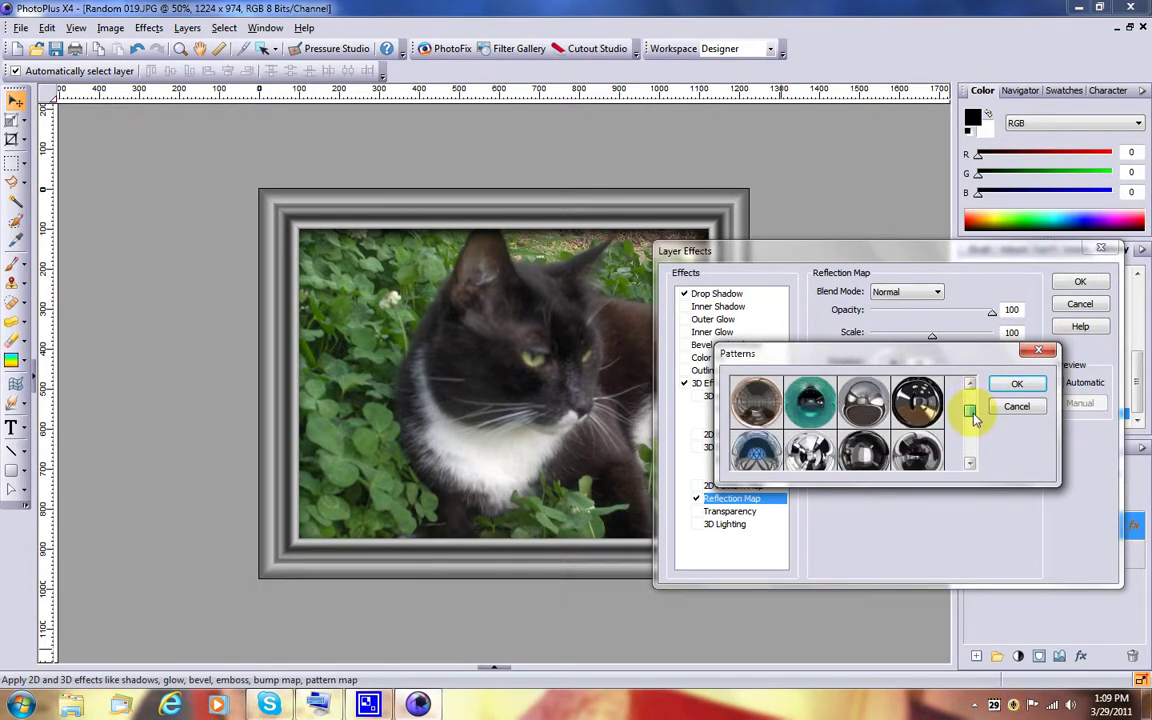
left_click(868, 403)
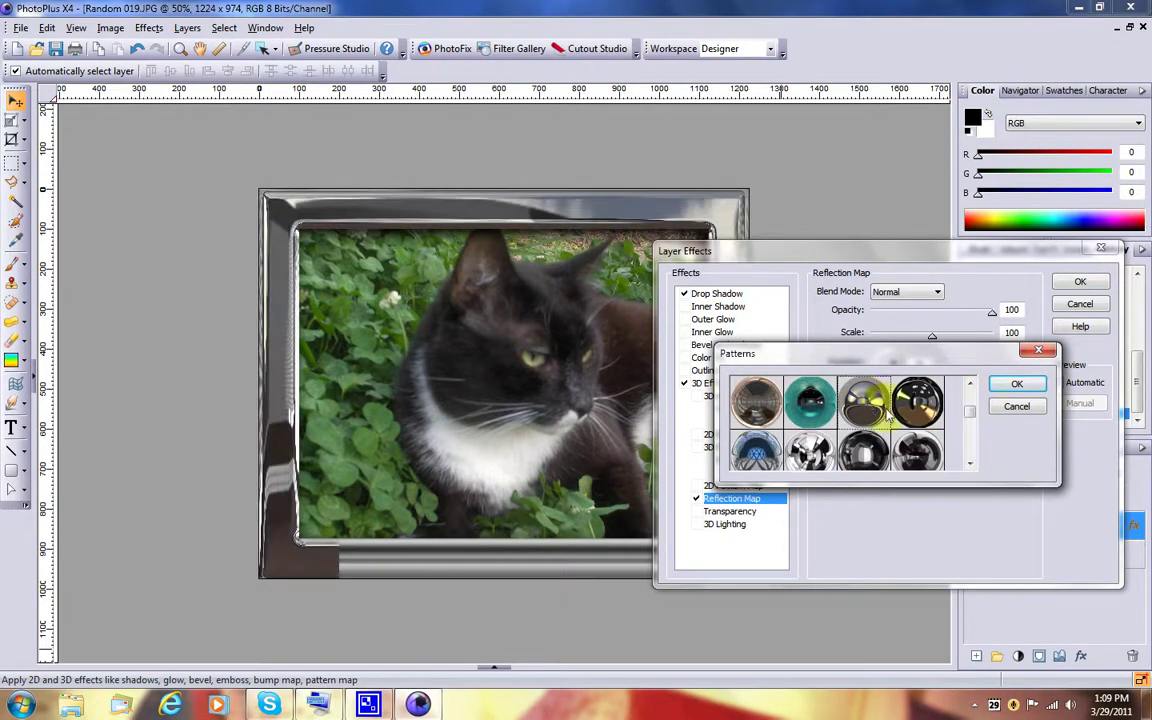
left_click(1015, 388)
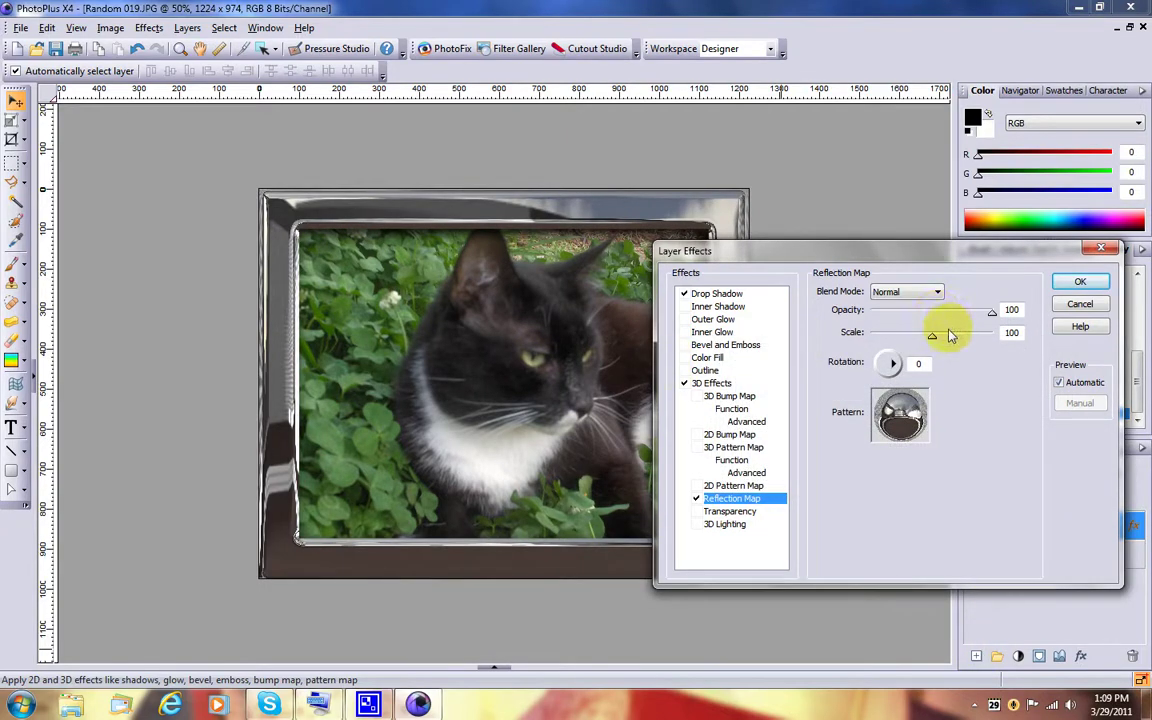
- Set the reflection map to Multiply blend, opacity 47, scale 78 and rotation 45°
left_click(932, 292)
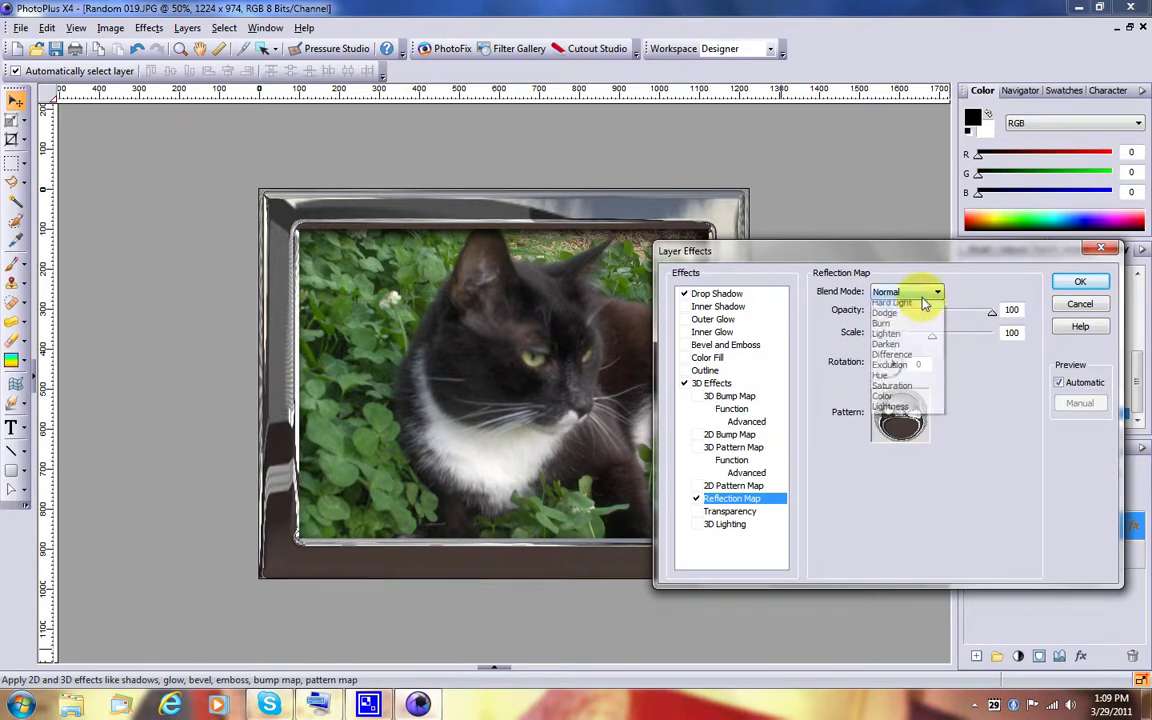
left_click(903, 327)
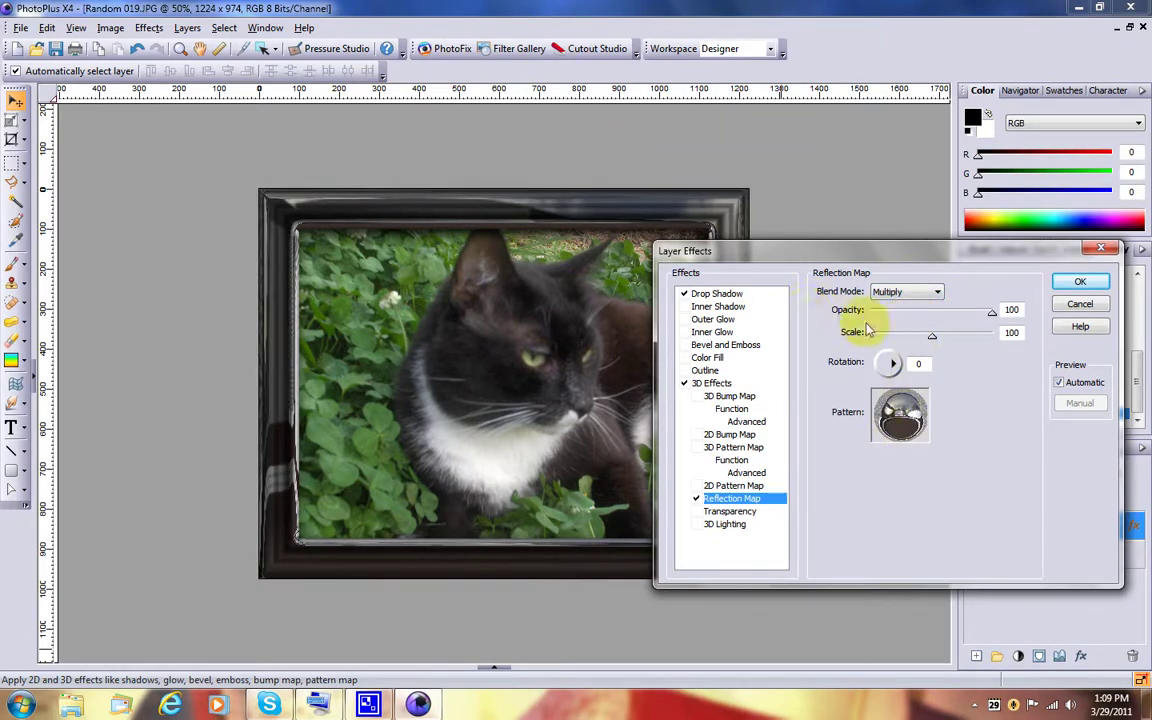
left_click(945, 313)
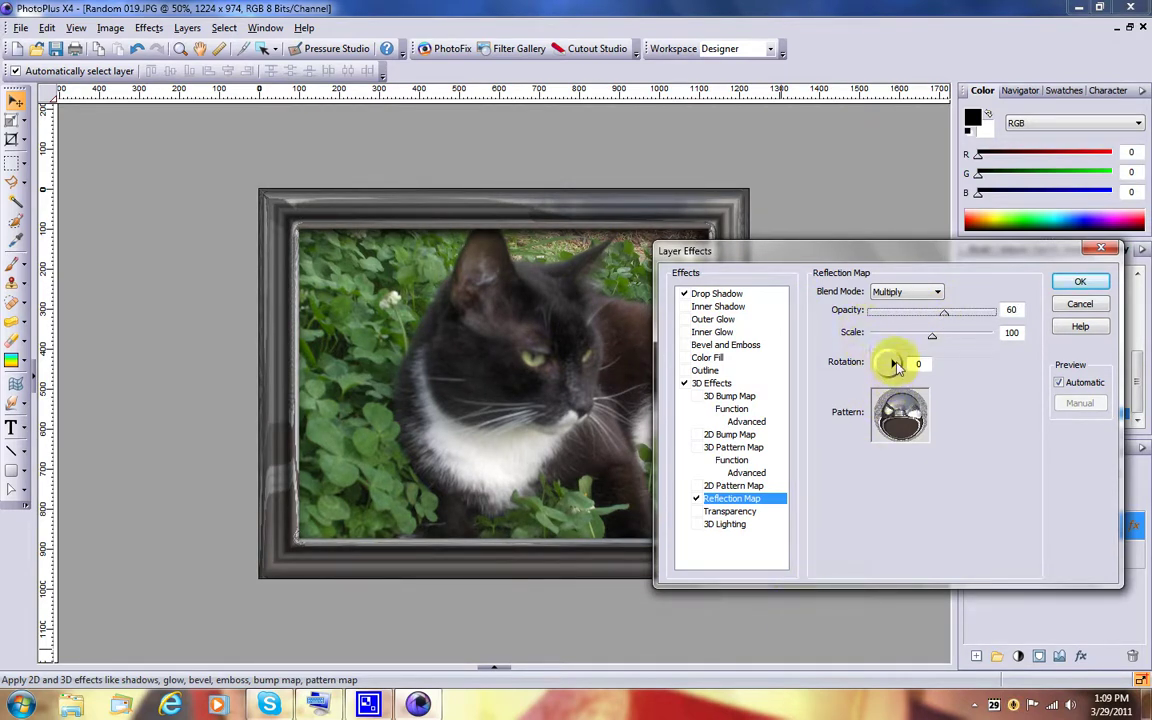
left_click_drag(898, 364, 892, 360)
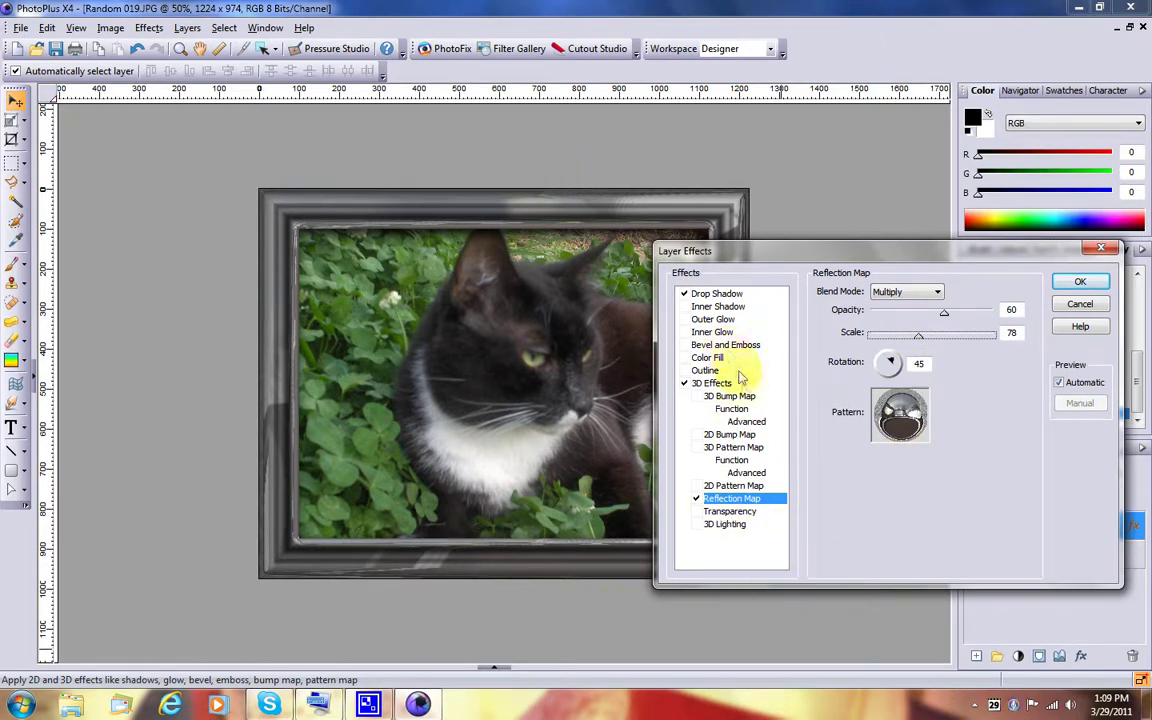
left_click_drag(927, 317, 931, 317)
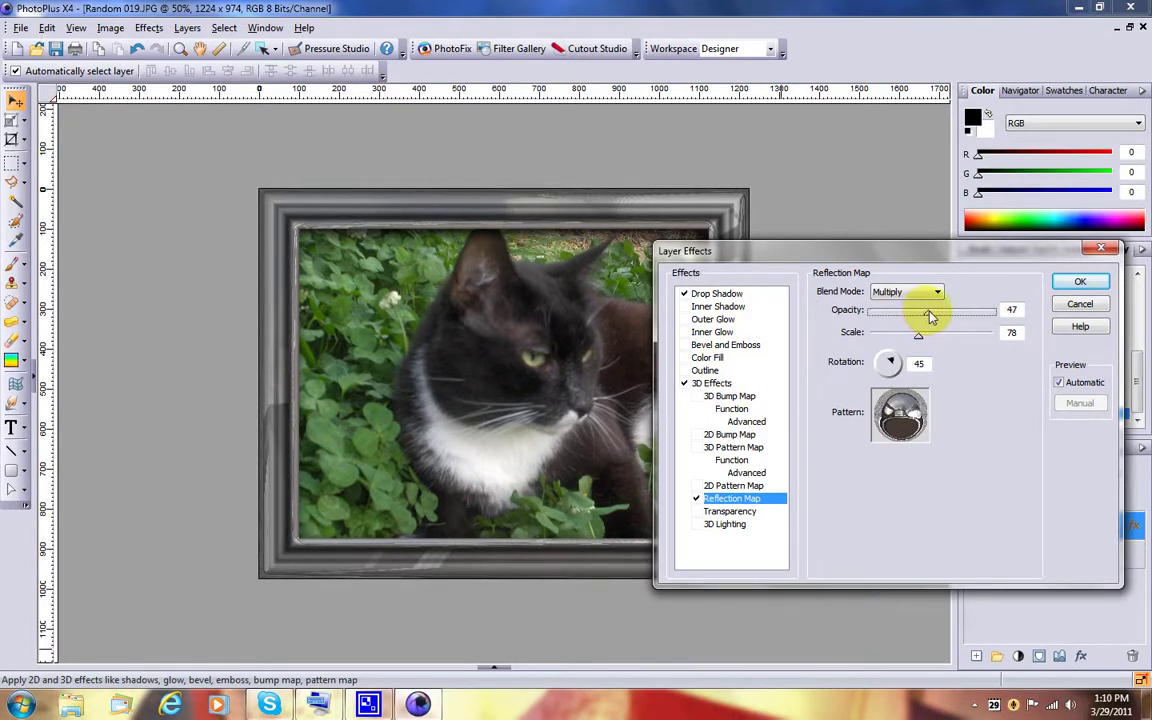
- Enable a blue Color Fill, trying Multiply, Screen and Hard Light before settling on Overlay at opacity 52
left_click(685, 359)
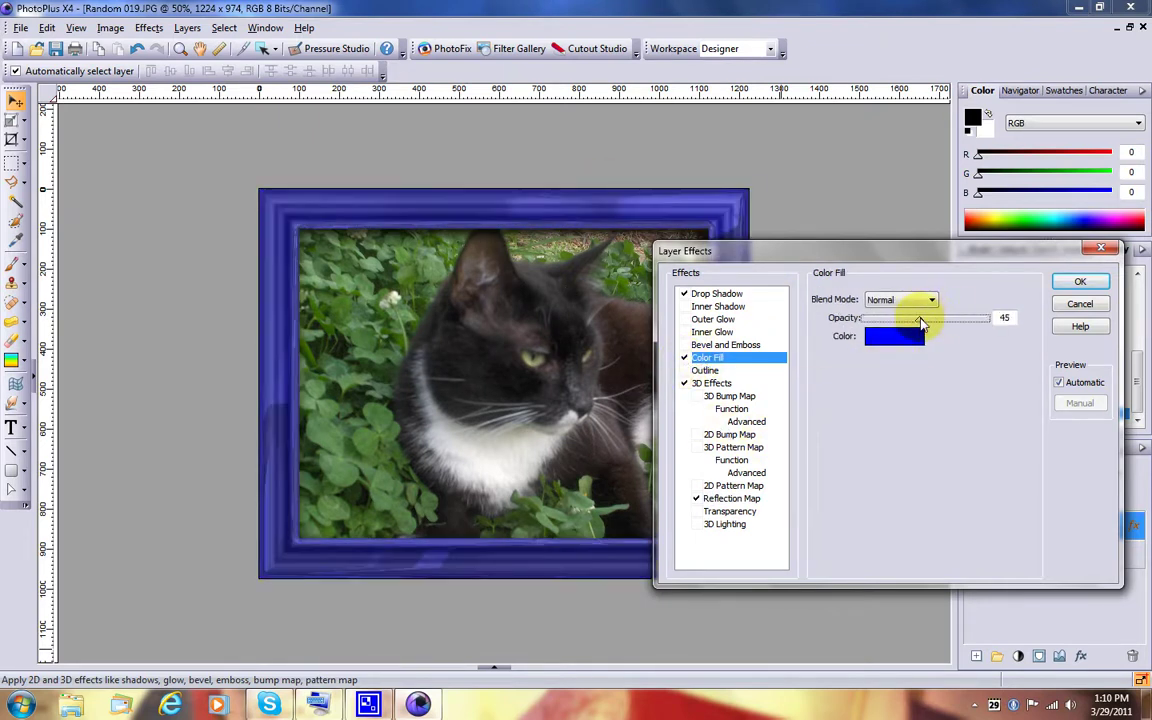
left_click_drag(920, 322, 983, 325)
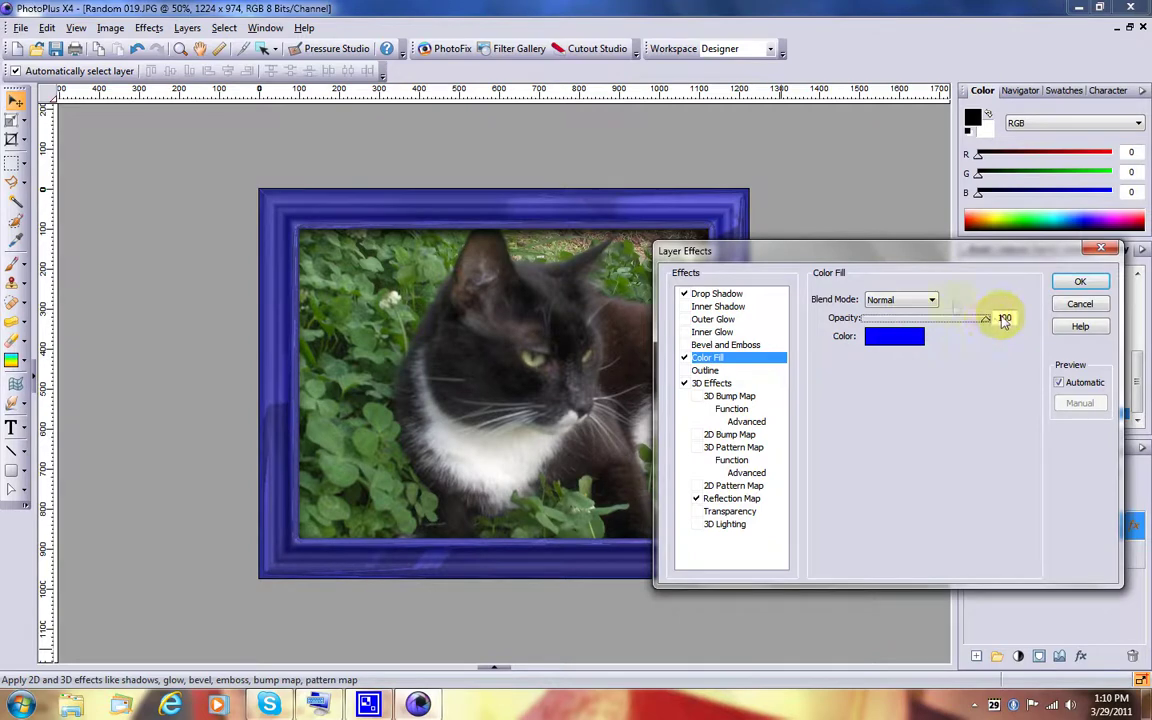
left_click(849, 299)
left_click(898, 341)
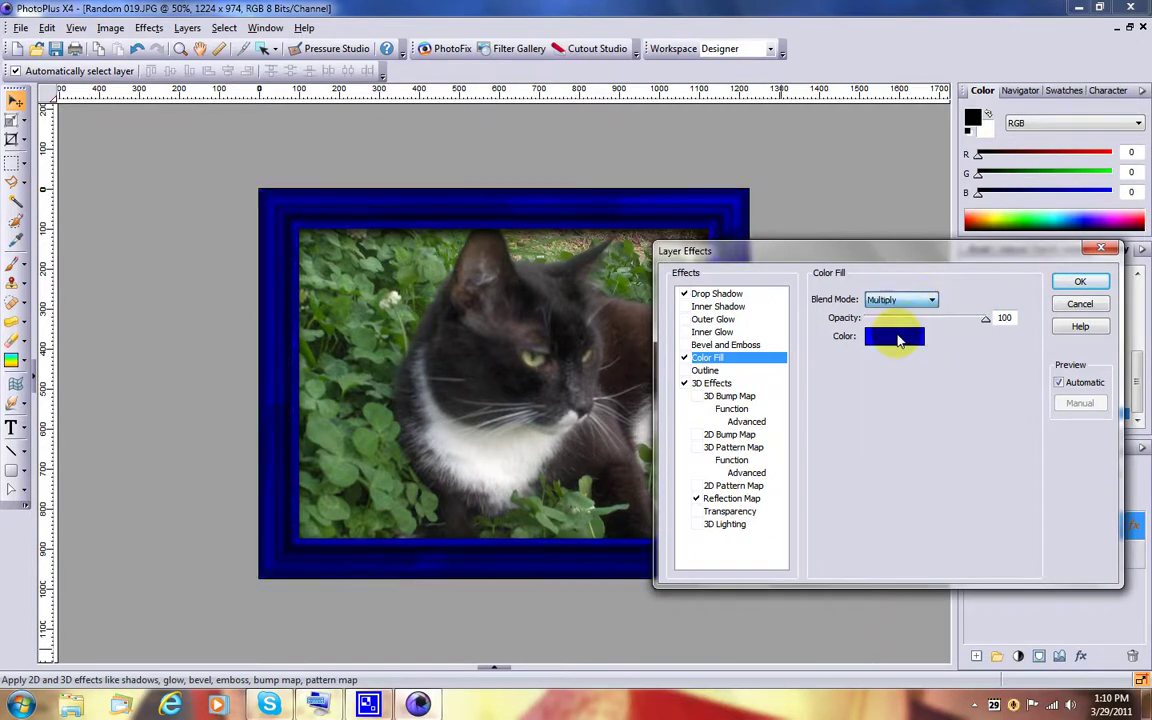
left_click(897, 300)
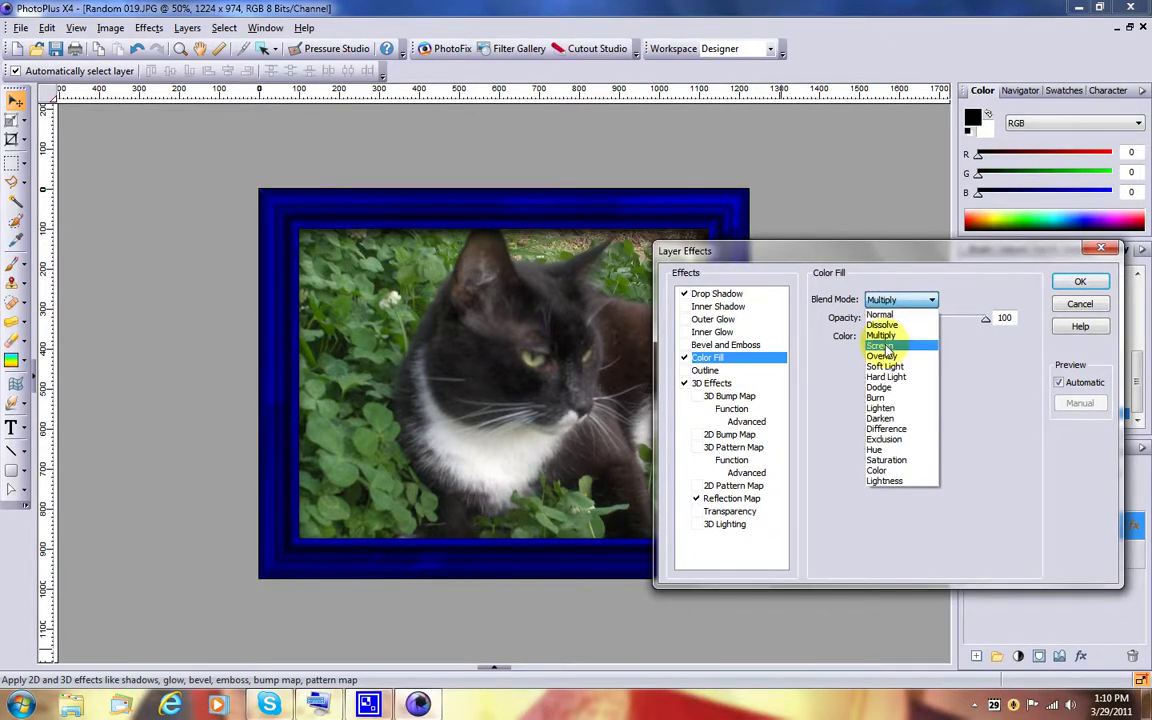
left_click(895, 354)
left_click(893, 300)
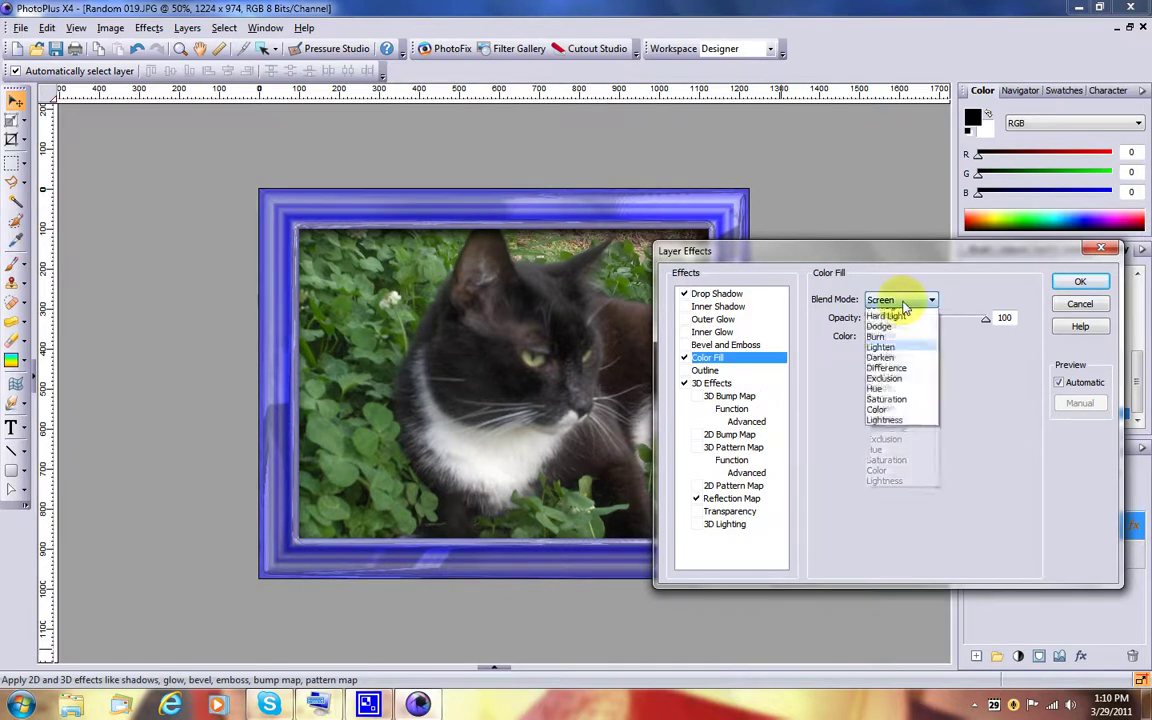
left_click(887, 377)
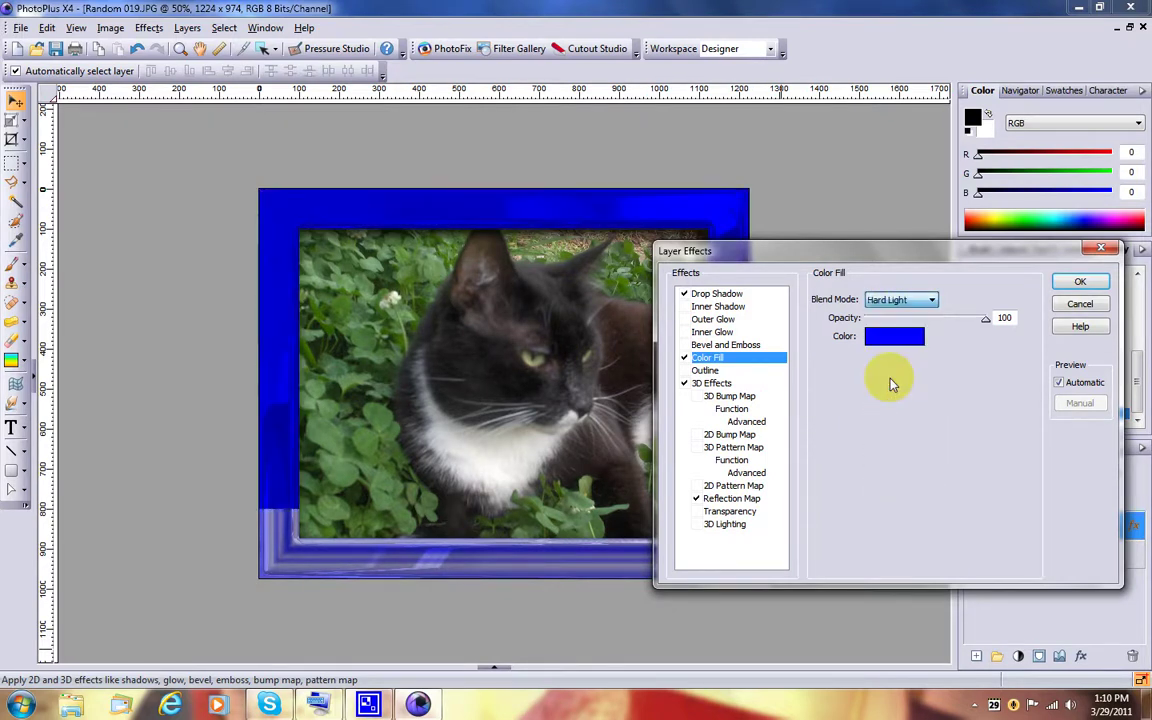
left_click(898, 300)
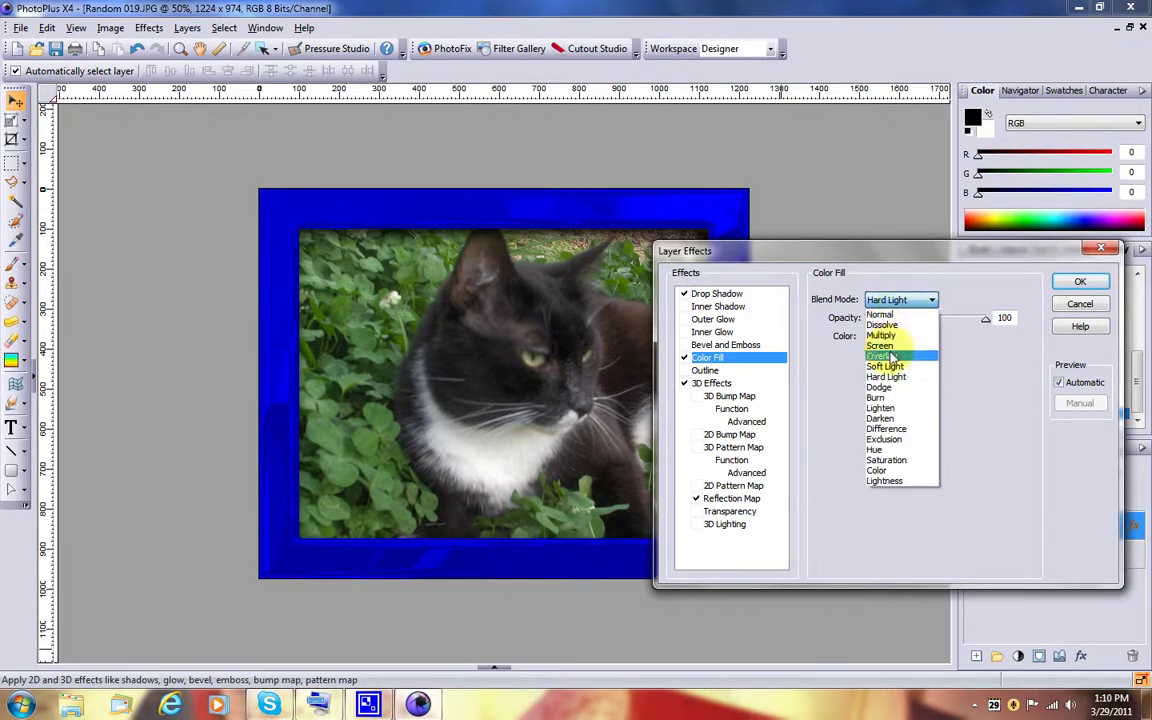
left_click(883, 356)
left_click_drag(986, 320, 928, 335)
- Change the colour fill to red (#FF0700) after trying orange and magenta
left_click(900, 342)
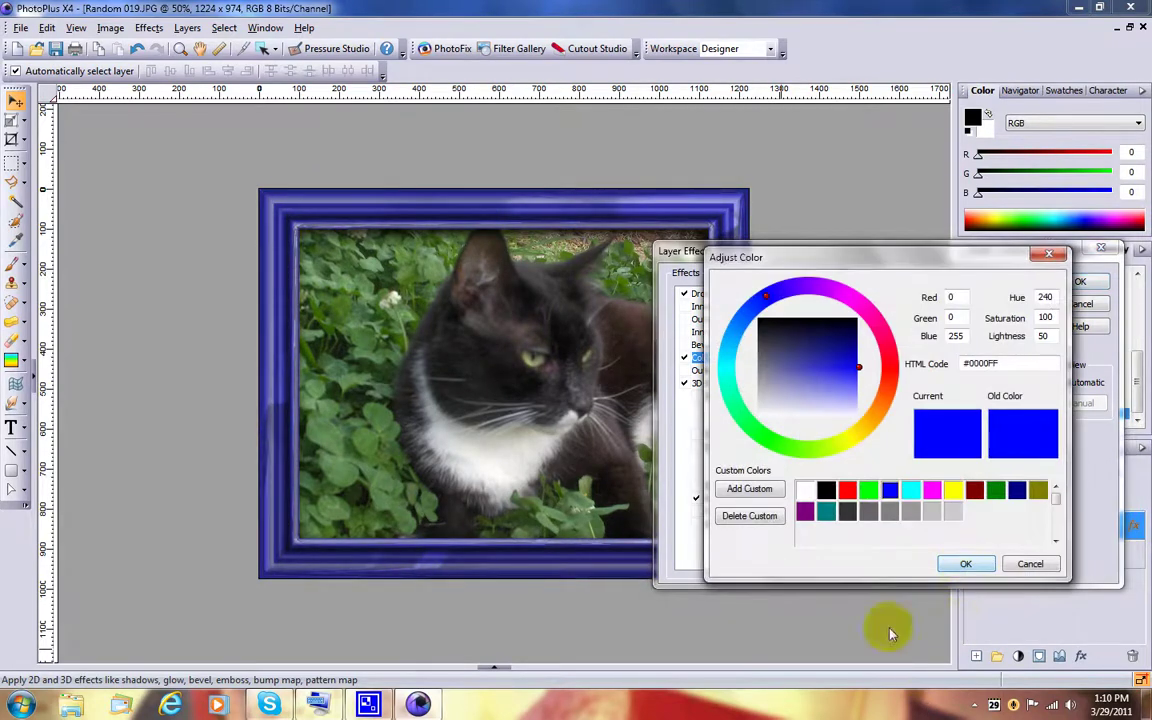
left_click(876, 416)
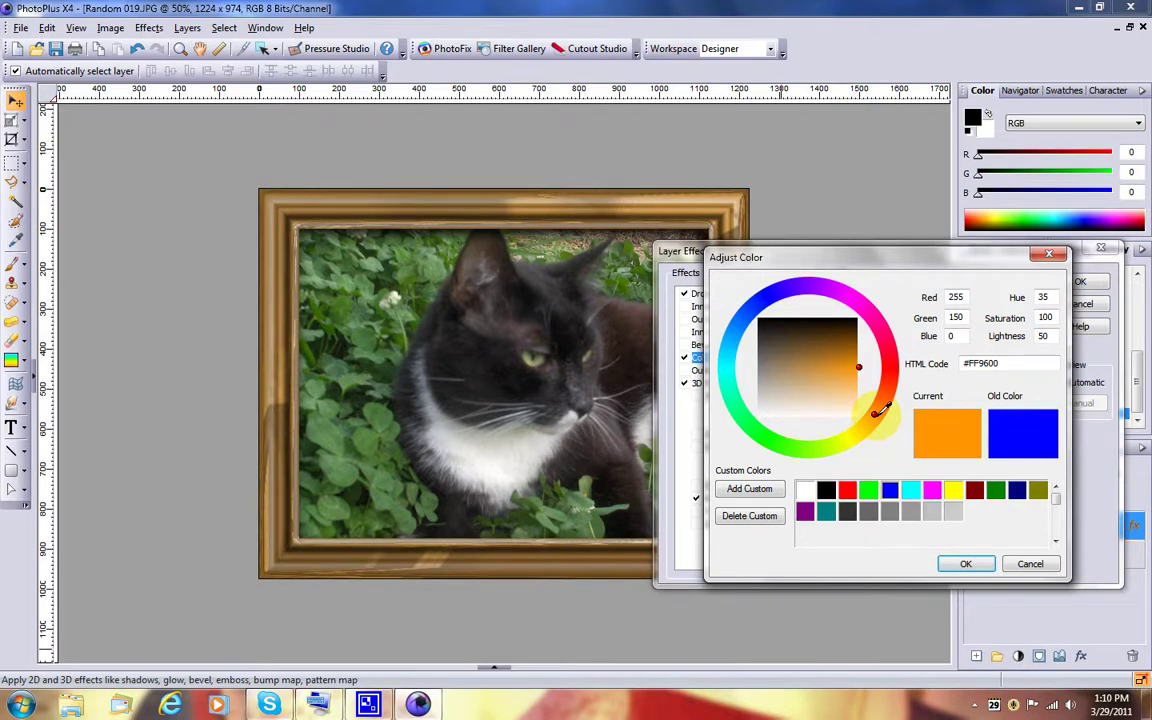
left_click(876, 298)
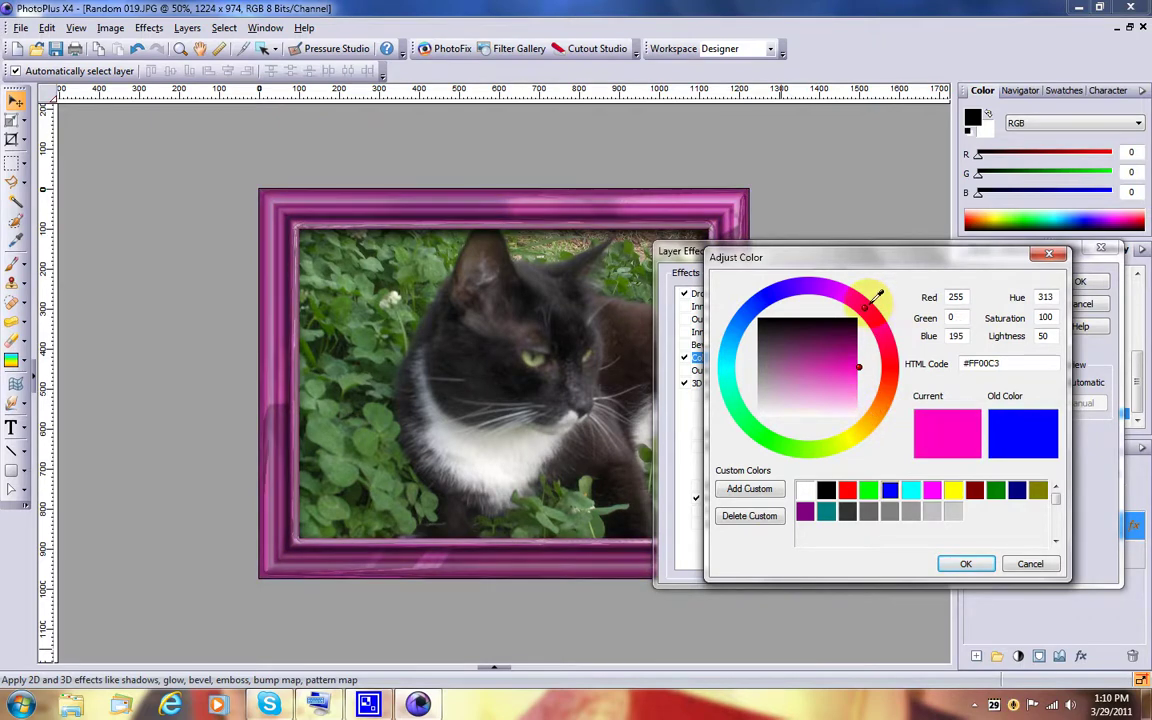
left_click(893, 367)
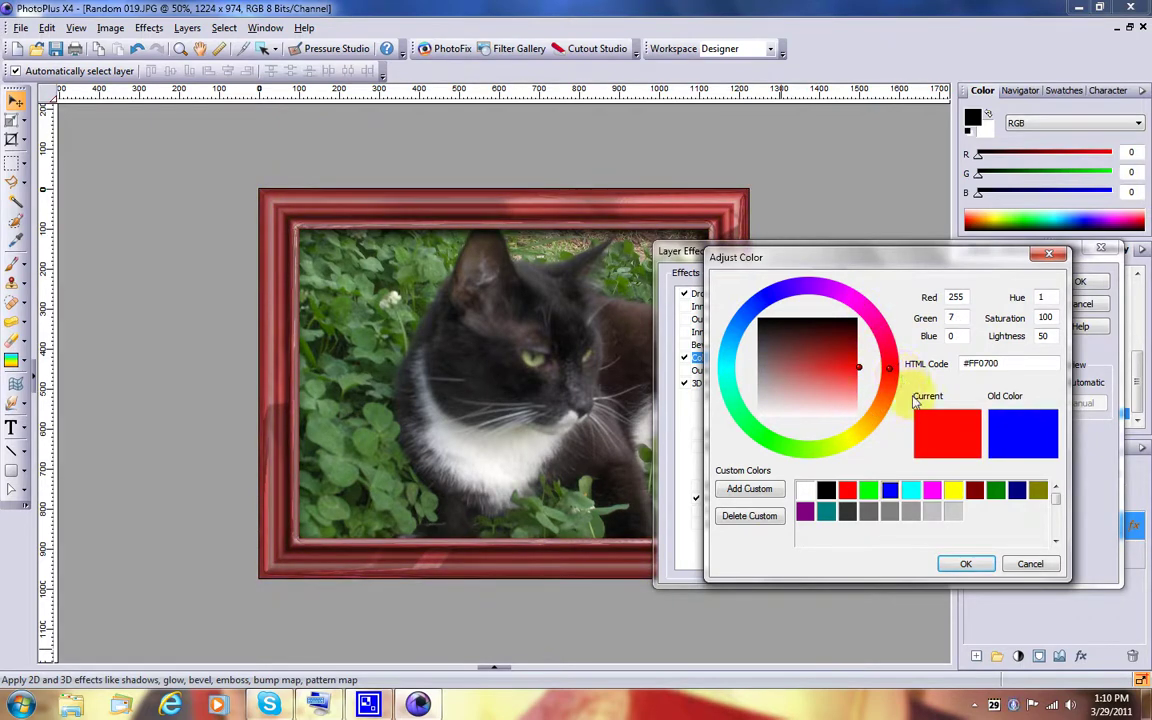
left_click(963, 564)
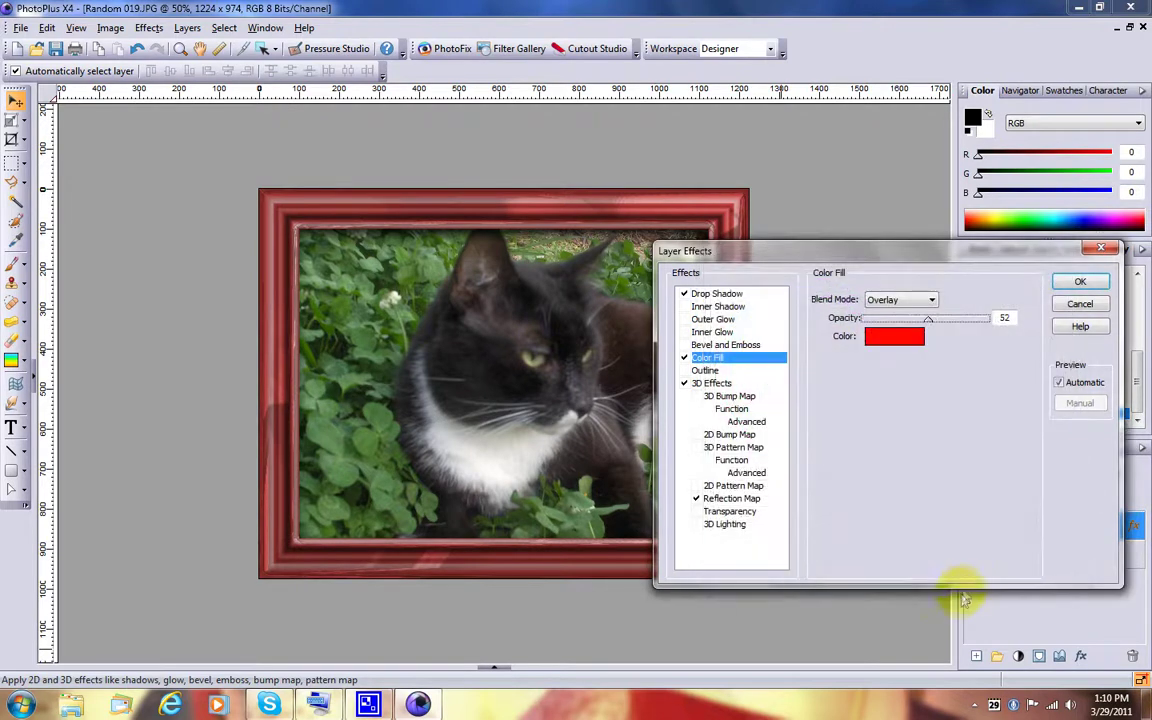
- Cancel Layer Effects, discarding the drop shadow, 3D, reflection map and colour fill
left_click(1080, 305)
left_click(287, 322)
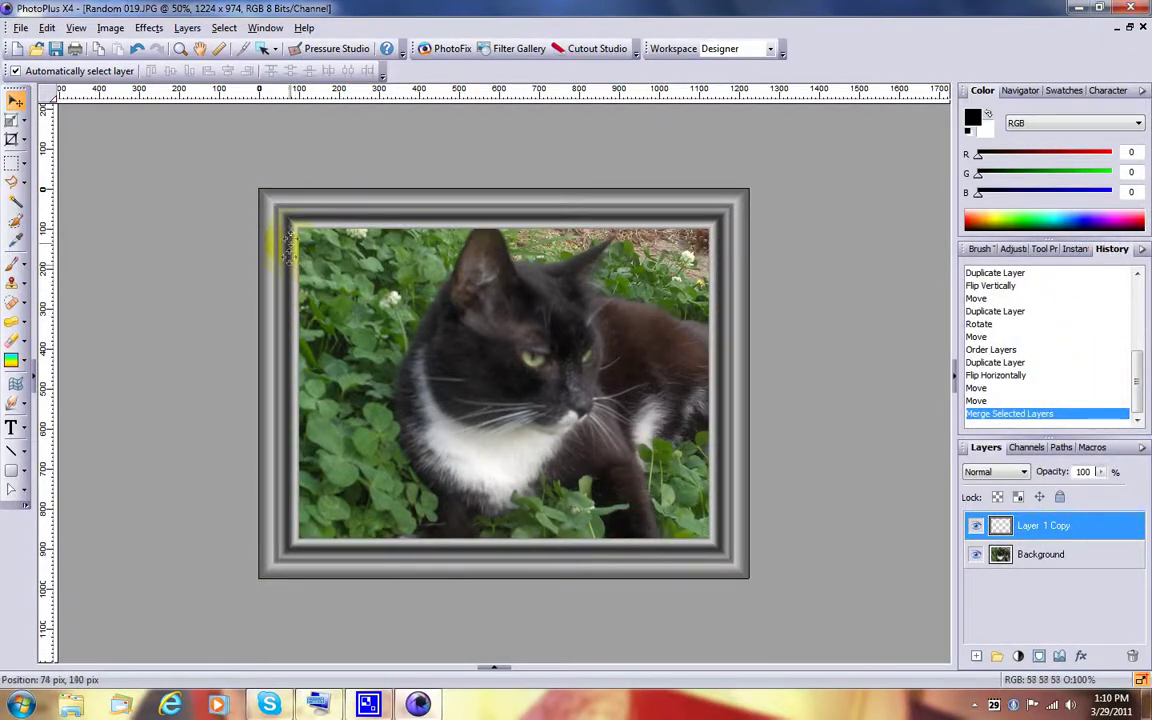
left_click_drag(287, 240, 485, 418)
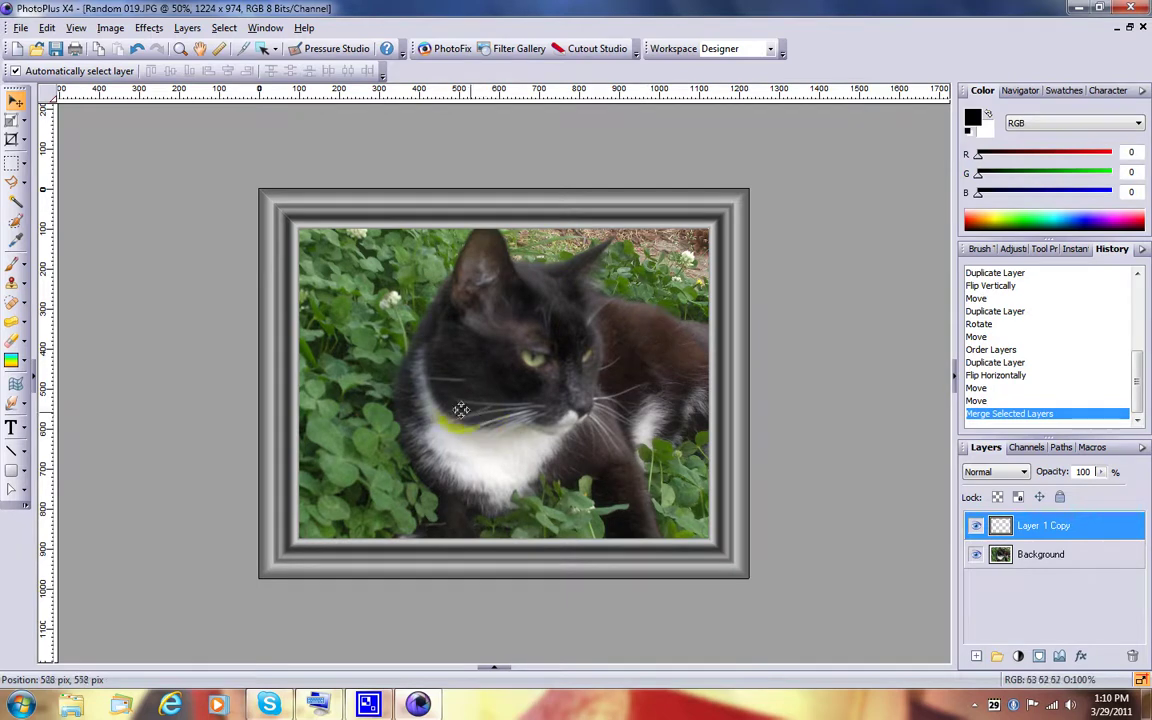